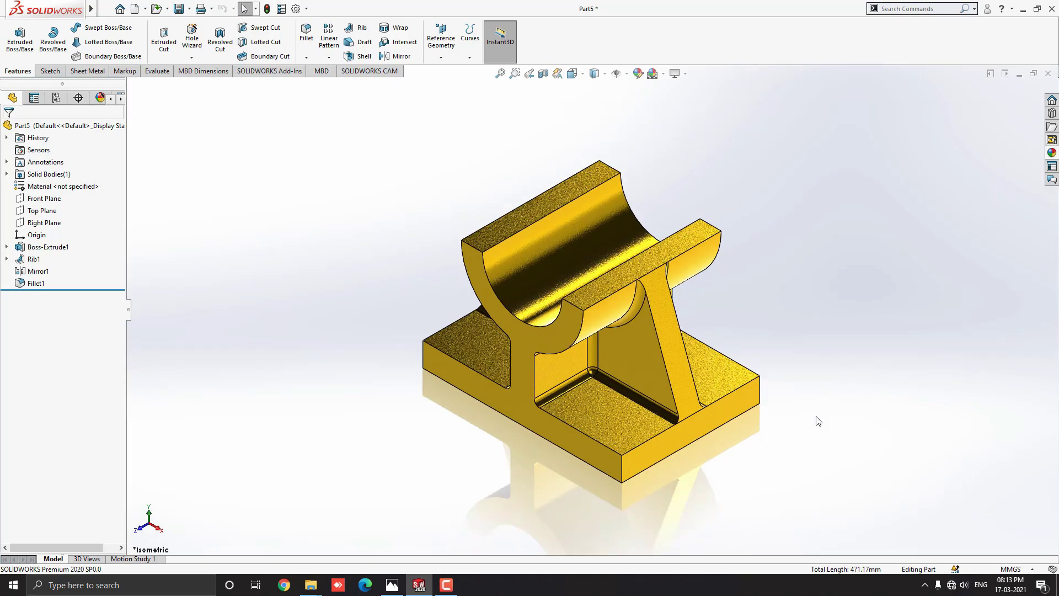
# - Orbit the finished brass bracket to view it from below
pyautogui.moveTo(717, 492)
pyautogui.mouseDown(button='middle')
pyautogui.moveTo(634, 338)
pyautogui.moveTo(687, 329)
pyautogui.moveTo(810, 347)
pyautogui.moveTo(570, 267)
pyautogui.moveTo(660, 310)
pyautogui.moveTo(789, 343)
pyautogui.moveTo(596, 279)
pyautogui.moveTo(594, 360)
pyautogui.mouseUp(button='middle')
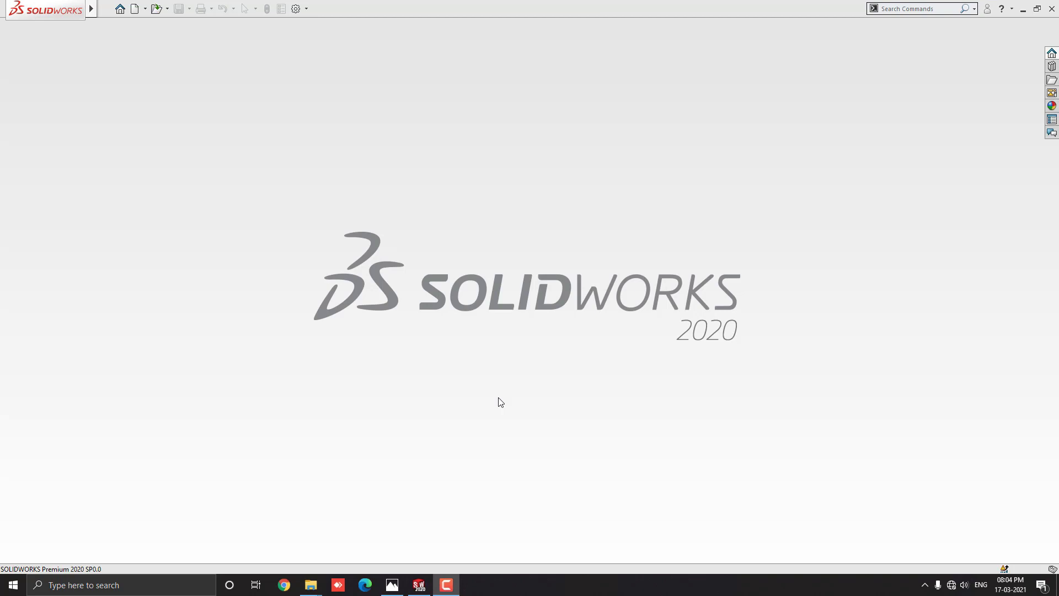
# - Create a new document from the Part template
pyautogui.click(134, 10)
pyautogui.click(325, 151)
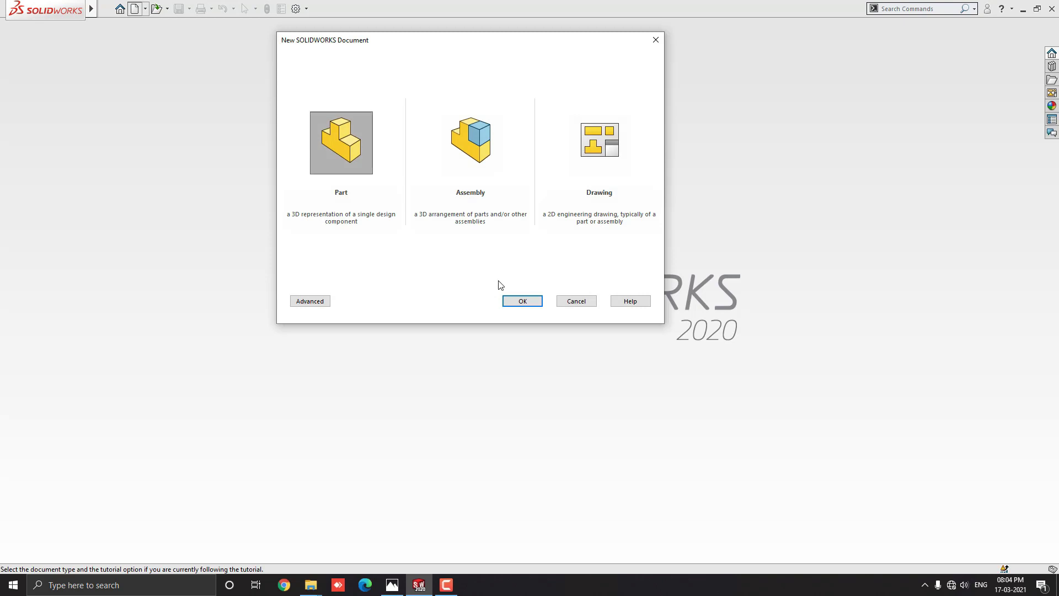
pyautogui.click(519, 301)
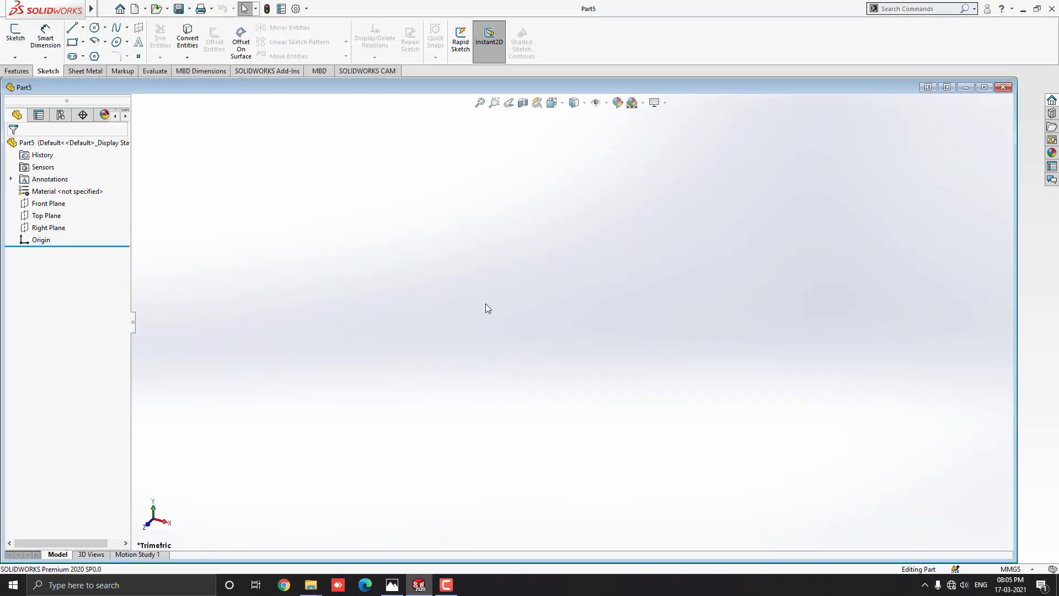
# - Resize the Part5 window so the 18 final.jpg reference drawing sits on its left
pyautogui.moveTo(5, 262); pyautogui.dragTo(333, 263)
pyautogui.click(392, 584)
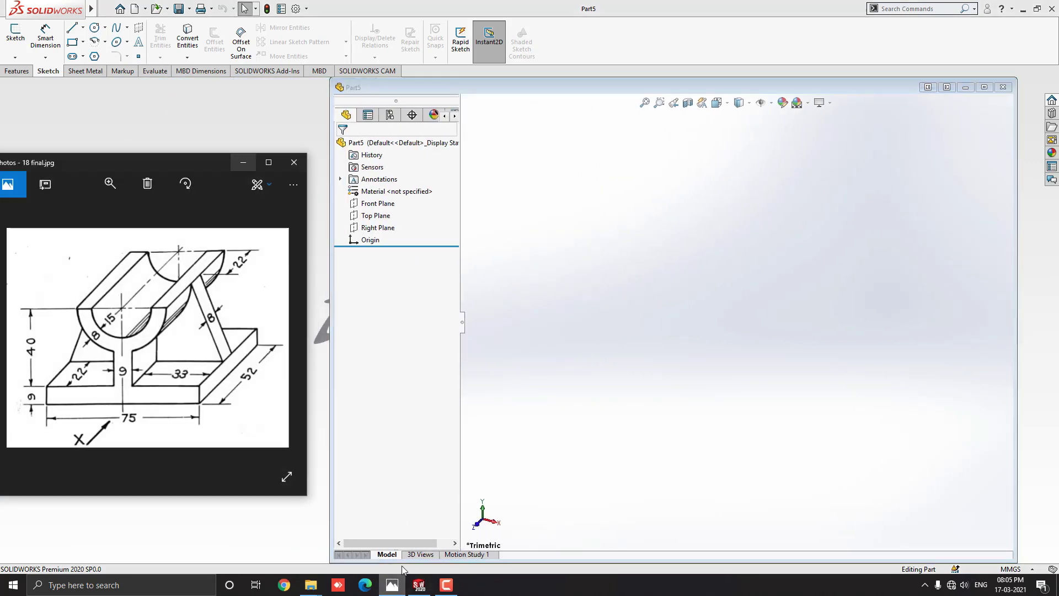
pyautogui.moveTo(1015, 421); pyautogui.dragTo(1053, 386)
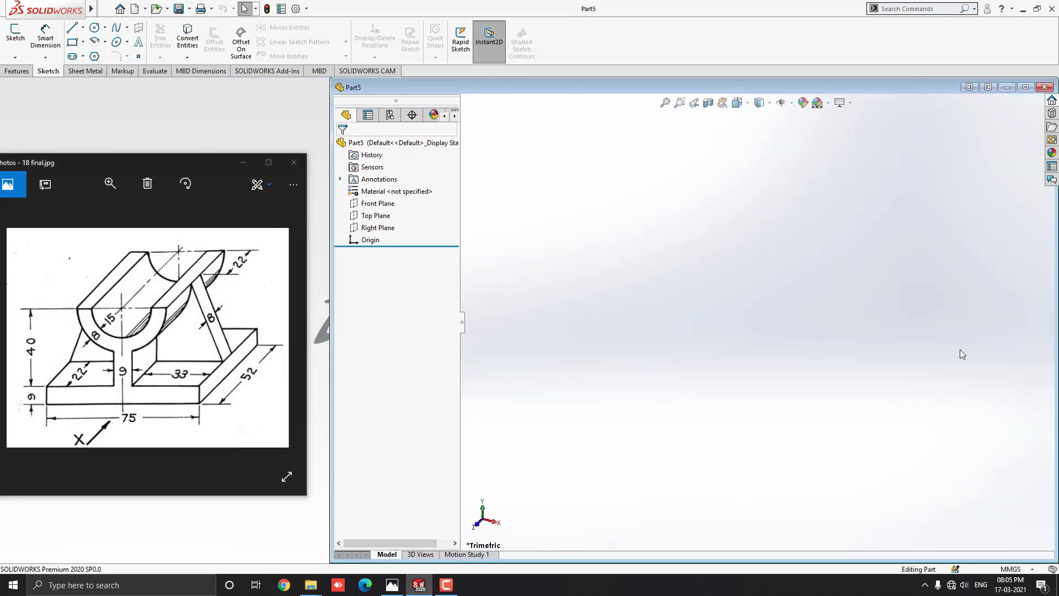
pyautogui.moveTo(562, 81); pyautogui.dragTo(552, 74)
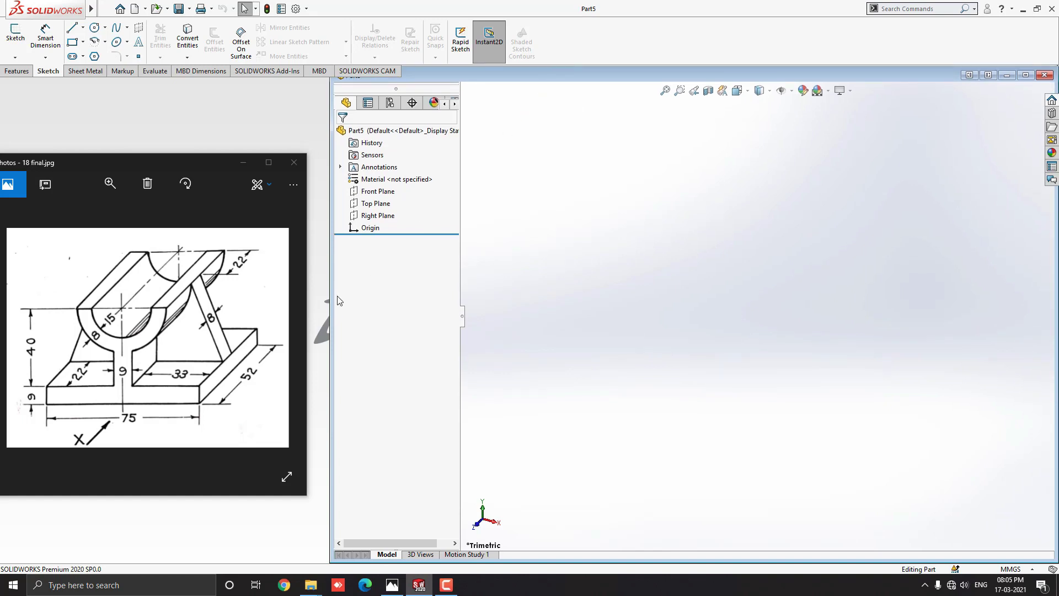
pyautogui.moveTo(329, 301); pyautogui.dragTo(304, 301)
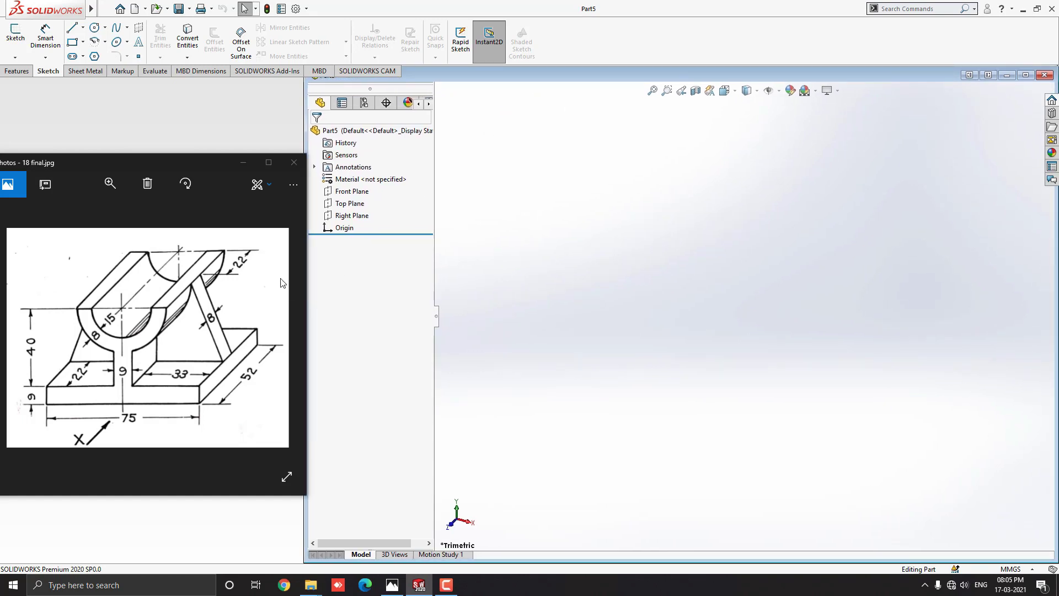
pyautogui.click(146, 164)
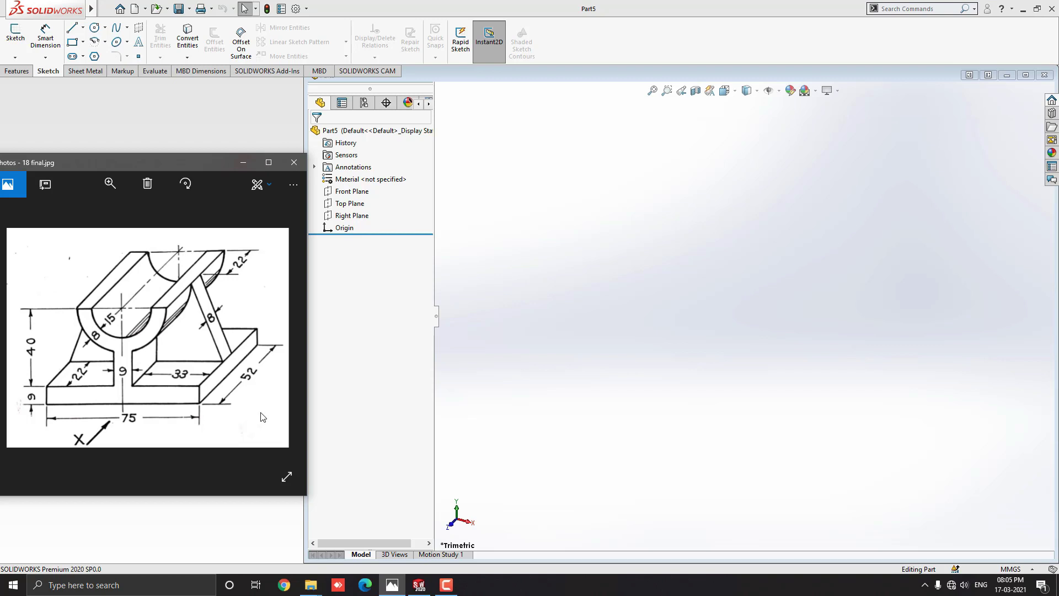
pyautogui.click(698, 336)
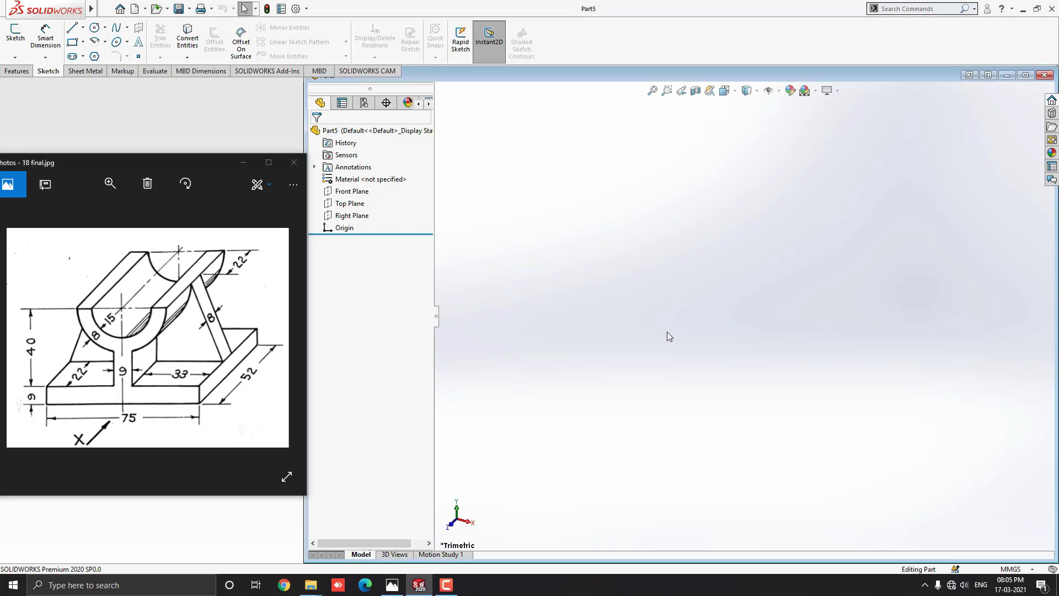
# - On the Front Plane, draw a Ø30 circle centred on the origin
pyautogui.click(364, 191)
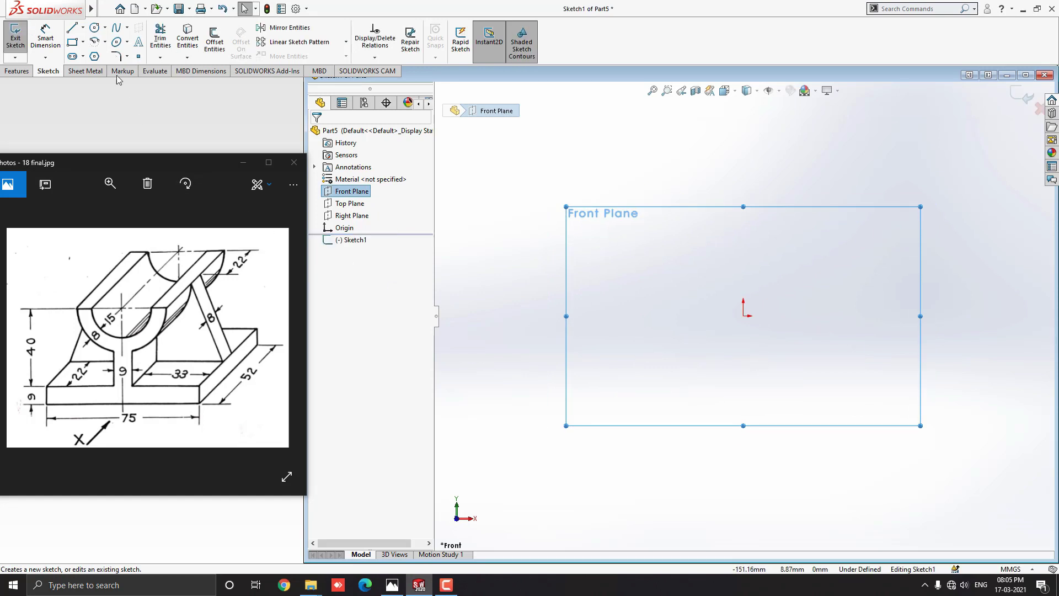
pyautogui.click(98, 30)
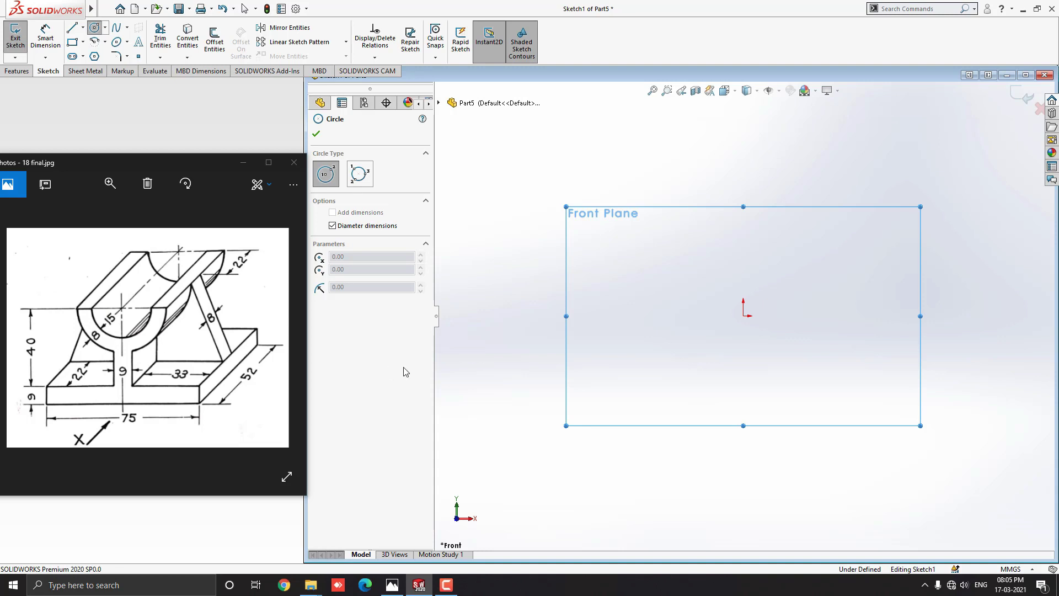
pyautogui.click(743, 316)
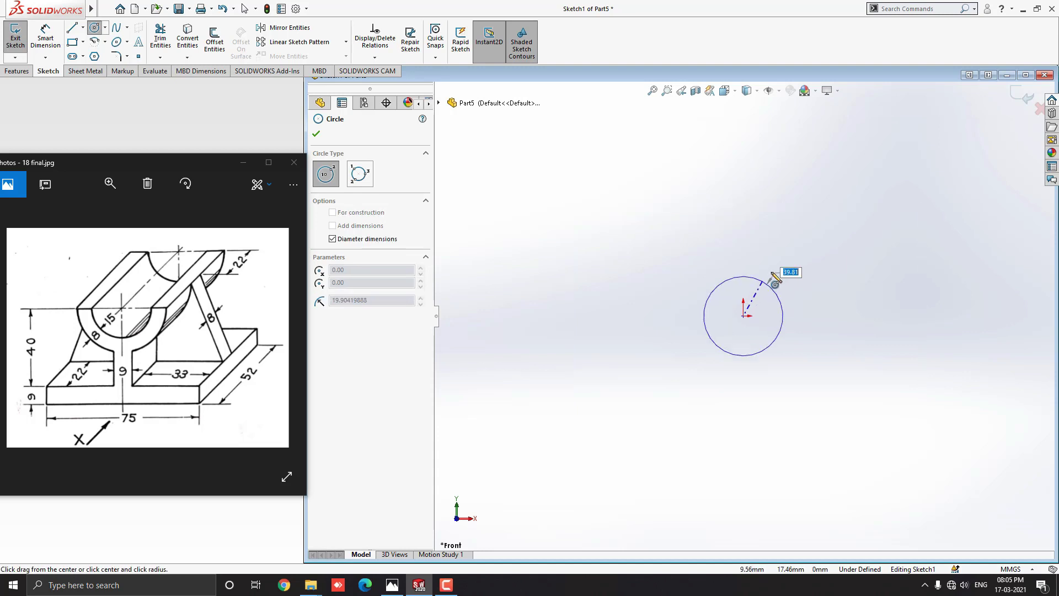
pyautogui.write('30')
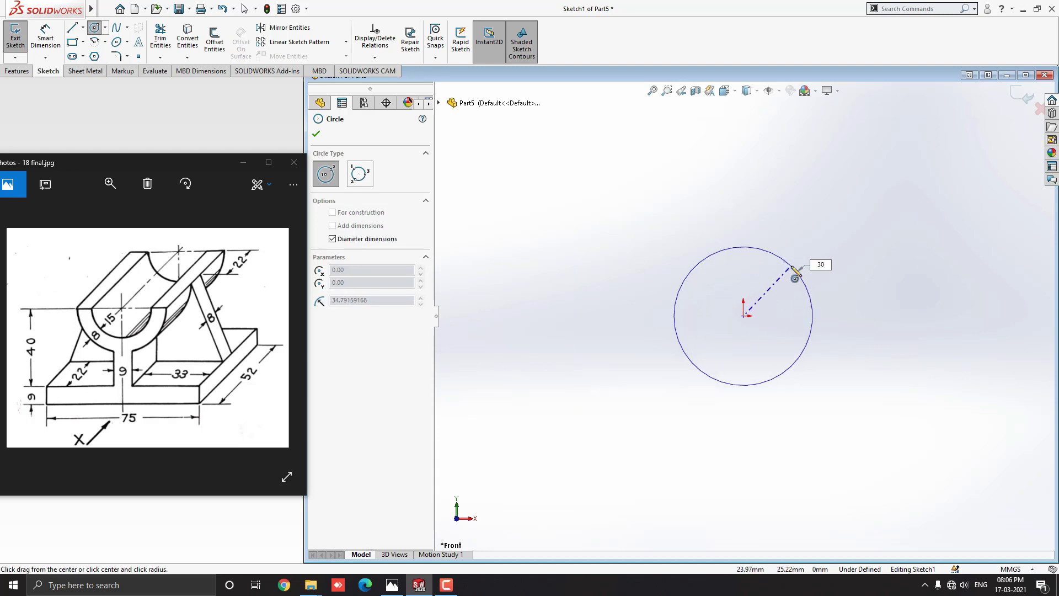
pyautogui.press('Return')
pyautogui.scroll(-5, 755, 326)
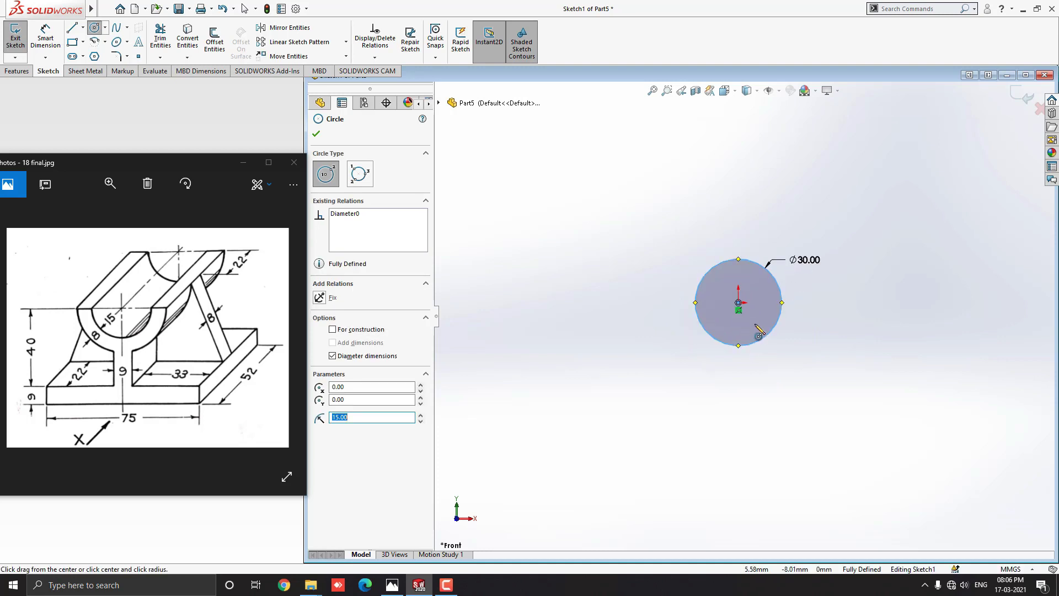
pyautogui.press('Escape')
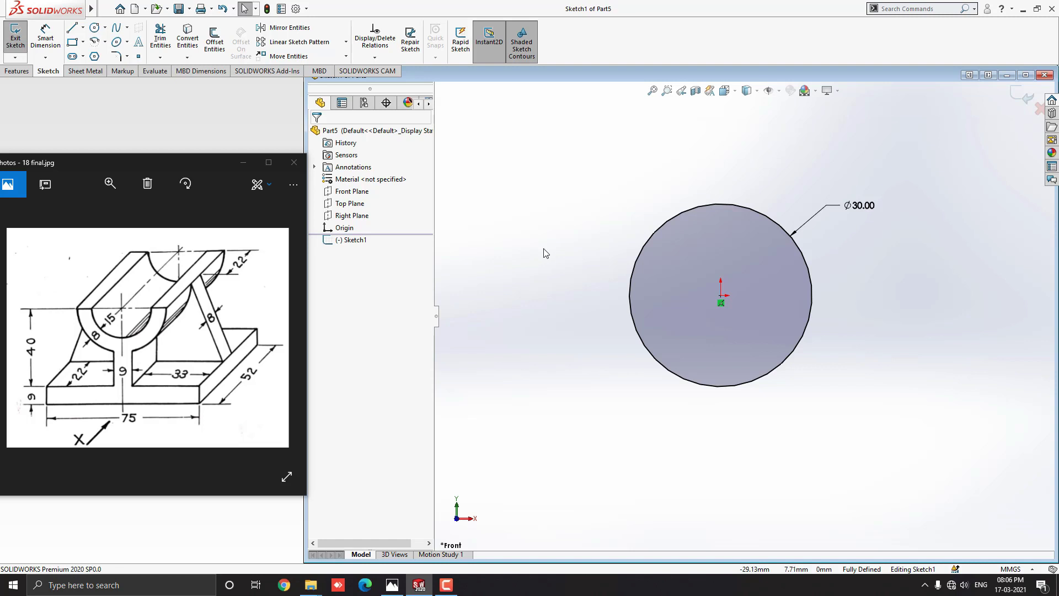
# - Offset the Ø30 circle outward by 8 mm and place the 8.00 dimension on the right
pyautogui.click(213, 49)
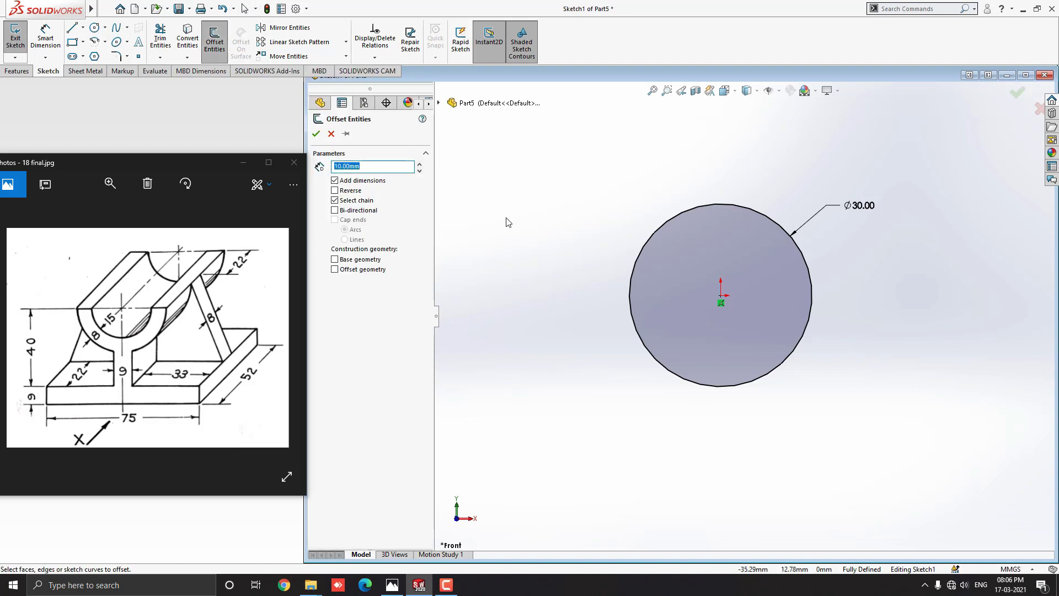
pyautogui.click(637, 257)
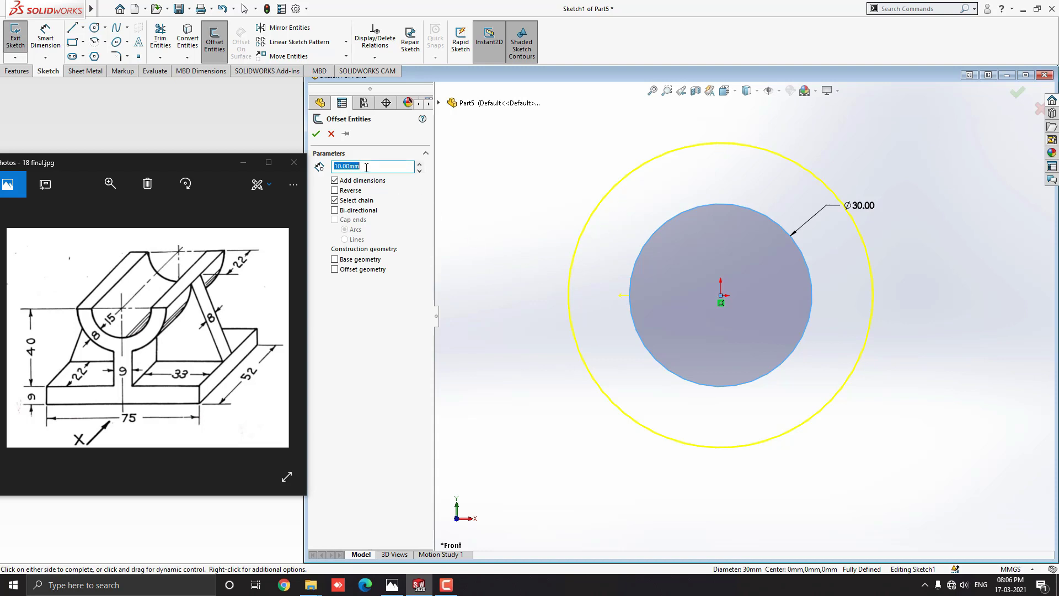
pyautogui.write('8')
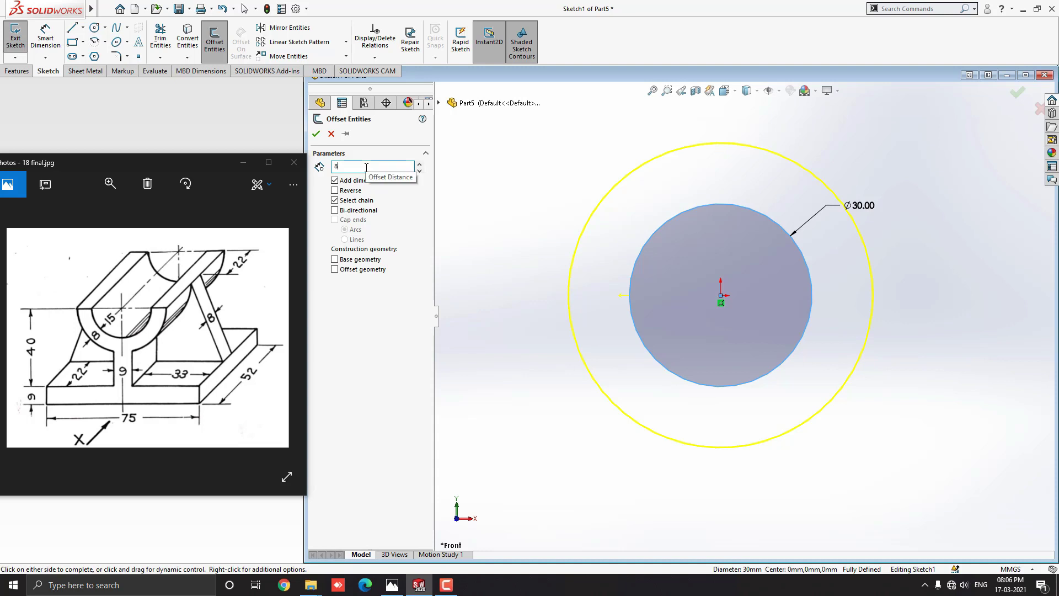
pyautogui.press('Return')
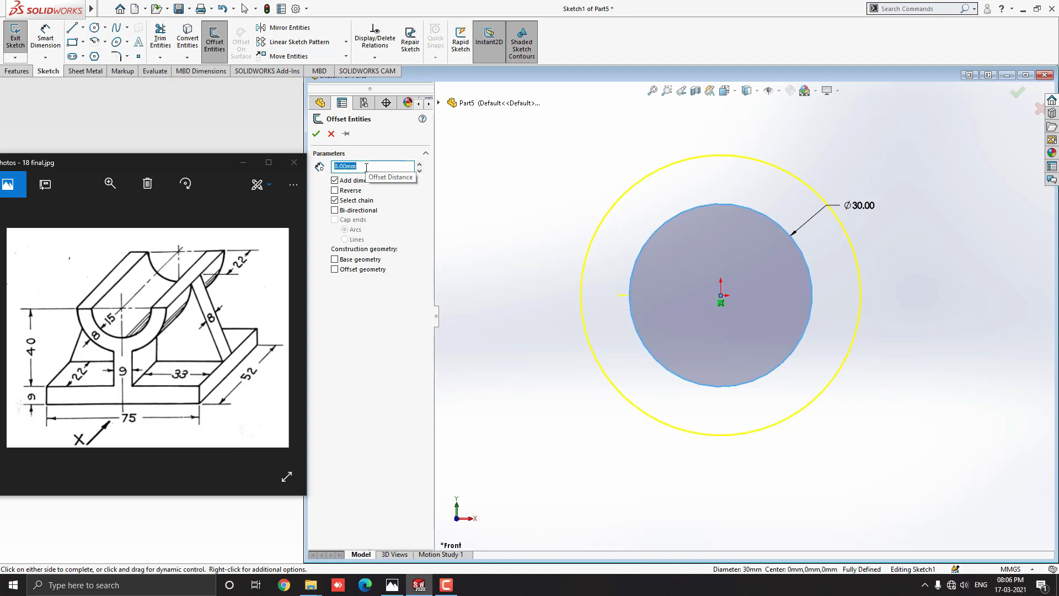
pyautogui.press('Return')
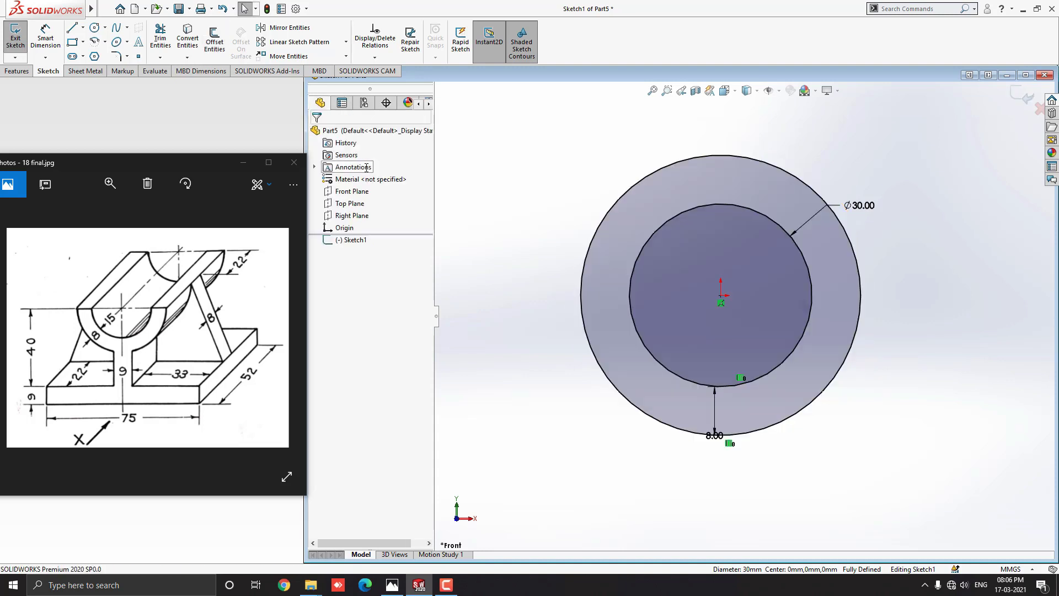
pyautogui.moveTo(716, 436); pyautogui.dragTo(889, 386)
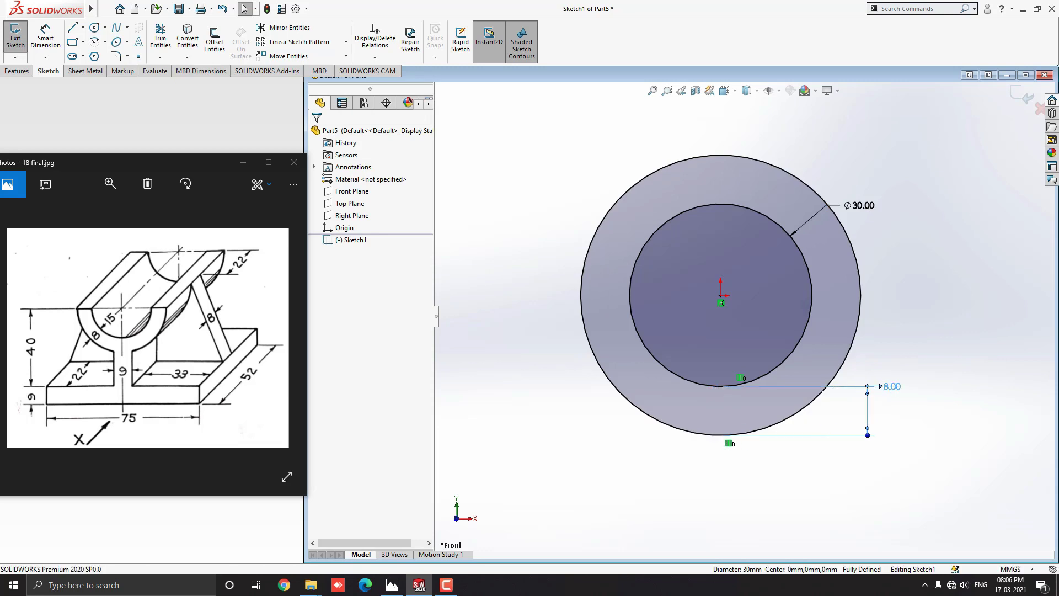
pyautogui.click(527, 320)
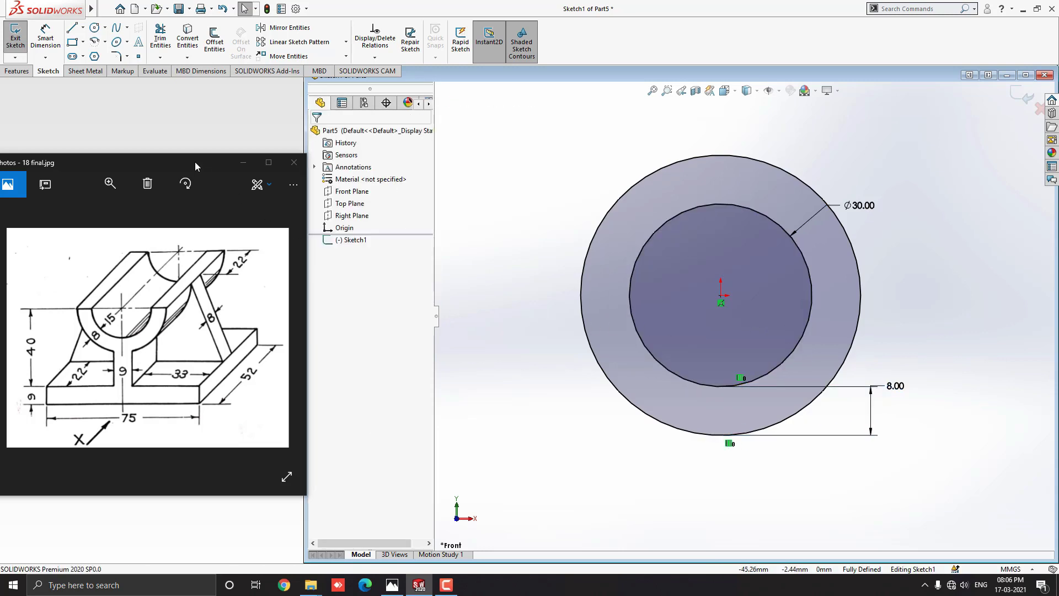
# - Draw a horizontal line between the outer circle's left and right quadrants
pyautogui.click(73, 27)
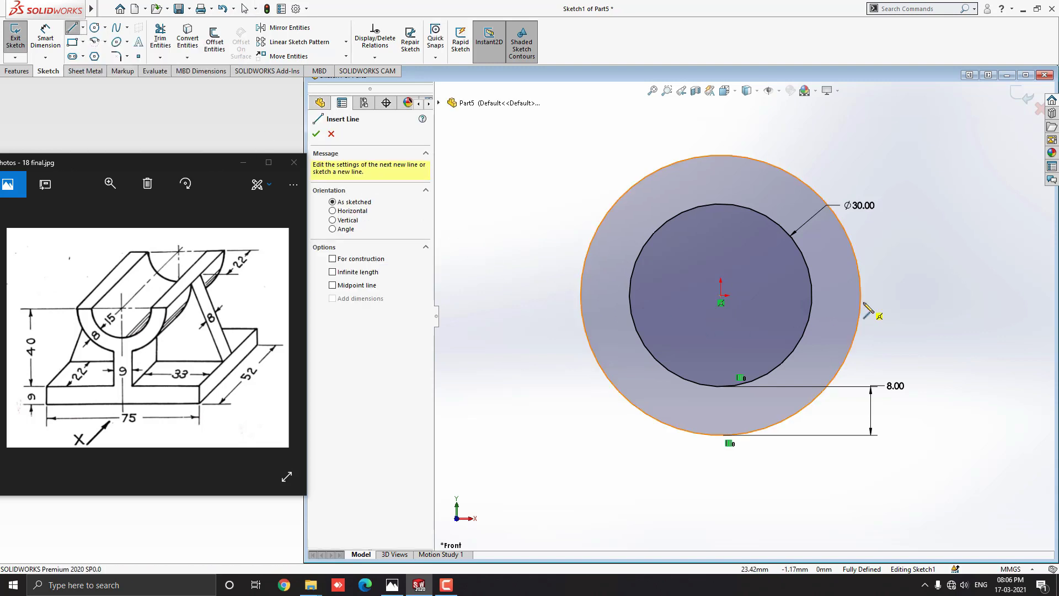
pyautogui.click(860, 297)
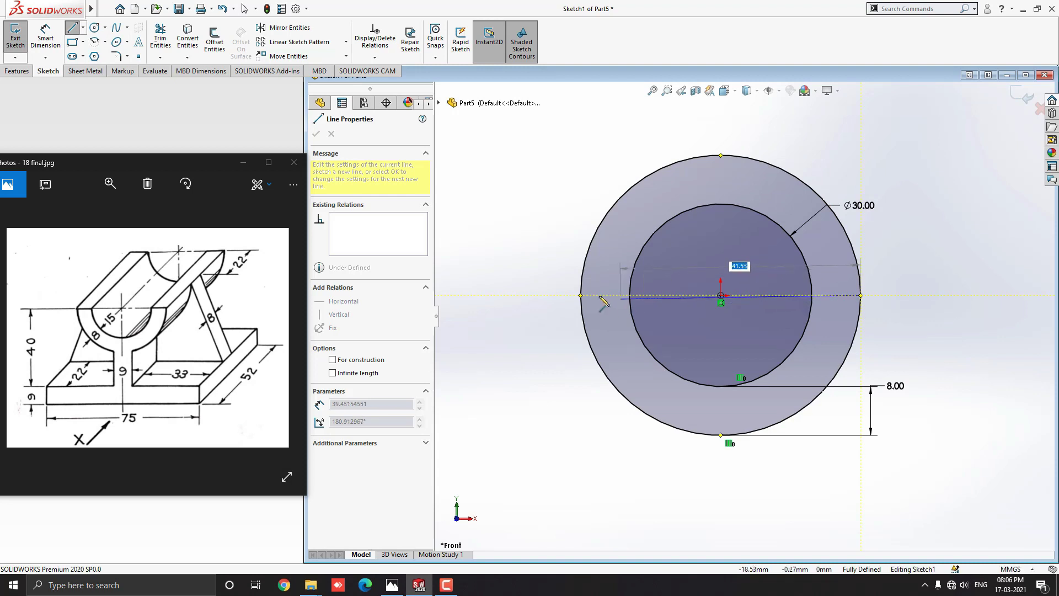
pyautogui.click(582, 296)
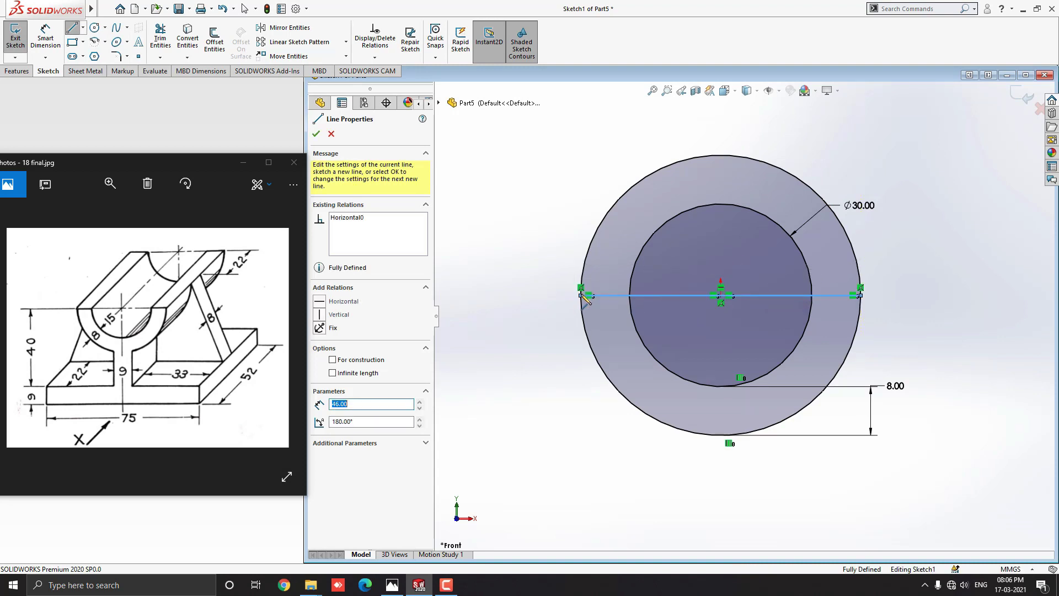
pyautogui.press('Escape')
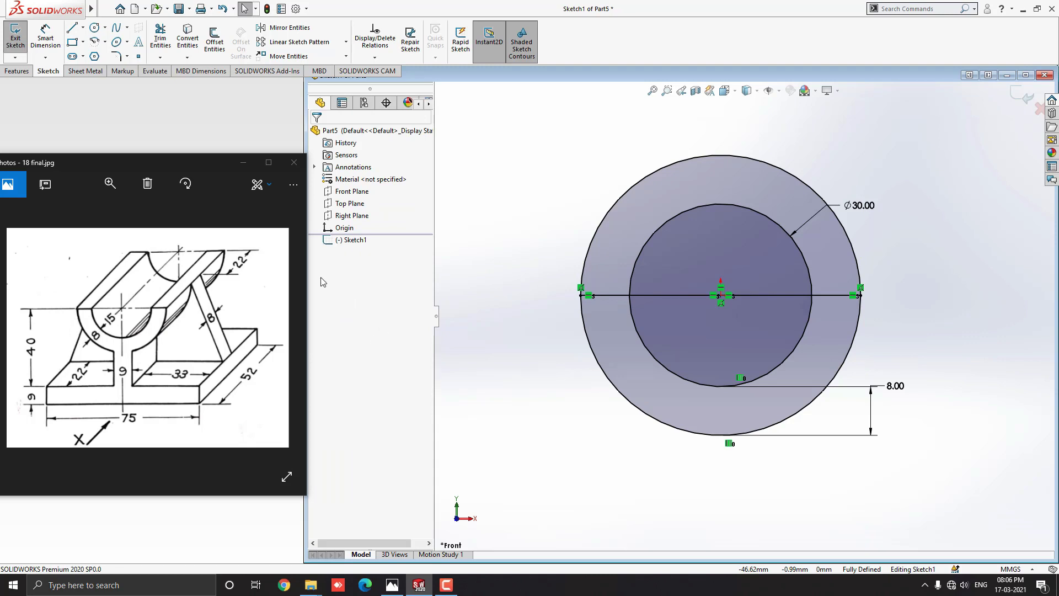
# - Power-trim away the upper halves of both circles
pyautogui.click(160, 39)
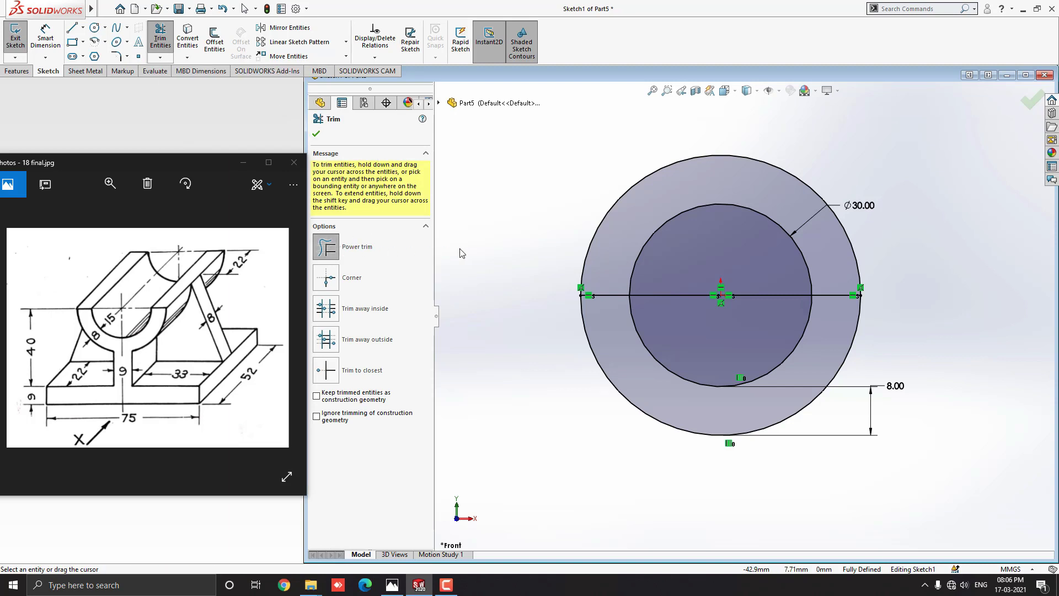
pyautogui.moveTo(826, 148)
pyautogui.mouseDown()
pyautogui.moveTo(769, 230)
pyautogui.moveTo(754, 310)
pyautogui.moveTo(683, 286)
pyautogui.mouseUp()
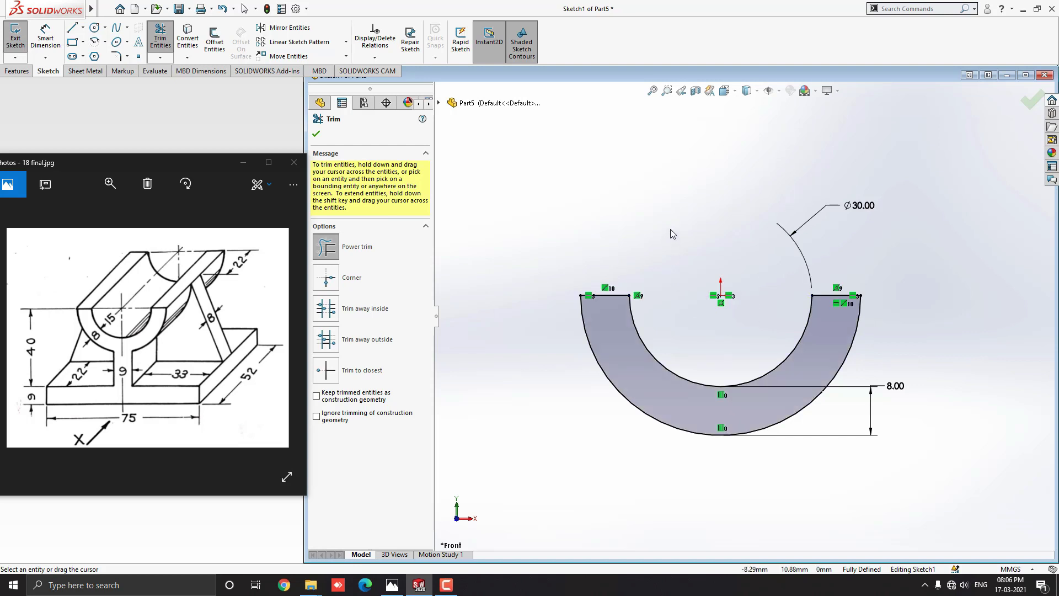
pyautogui.scroll(2, 710, 339)
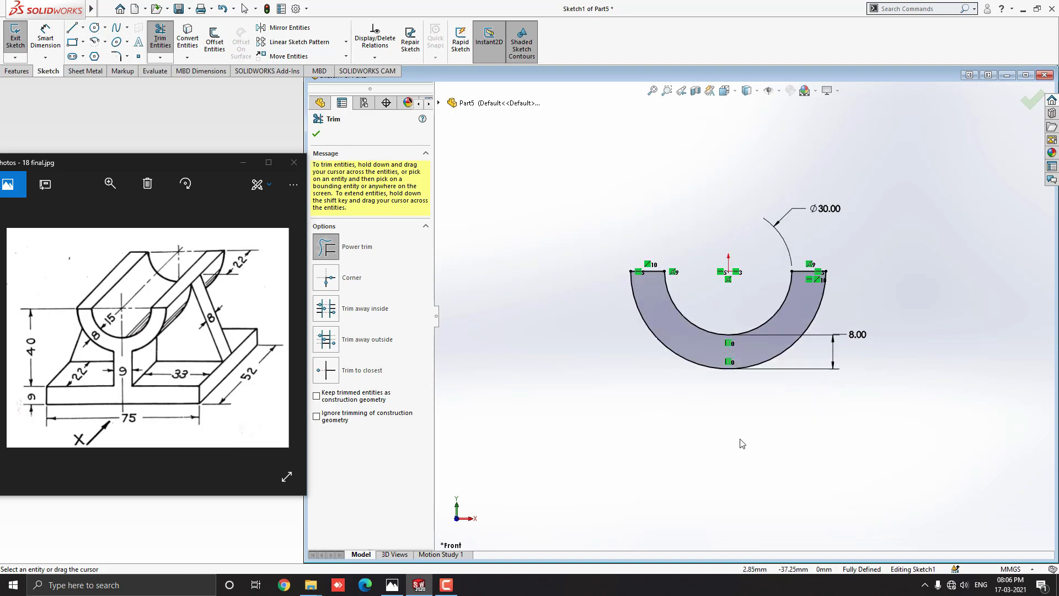
pyautogui.scroll(-2, 743, 444)
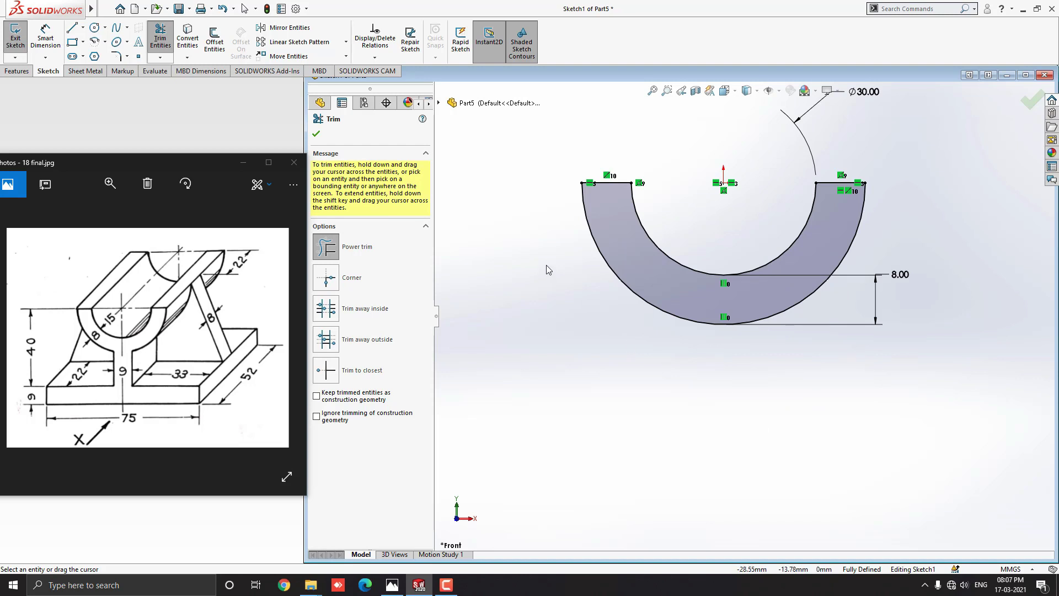
pyautogui.press('Escape')
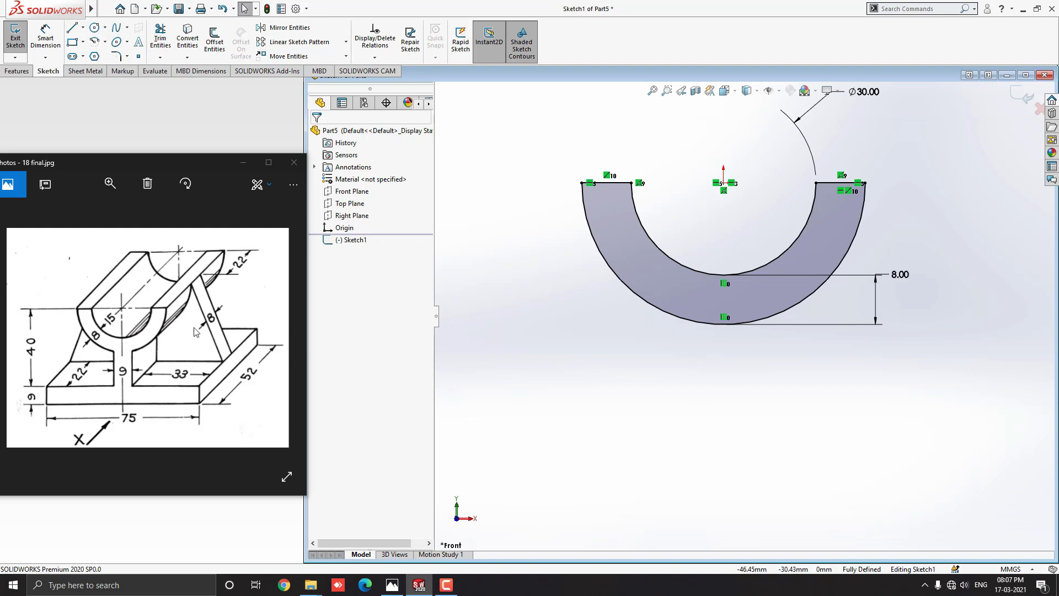
# - Draw a vertical centerline through the origin, spanning above the saddle to below the part
pyautogui.click(82, 27)
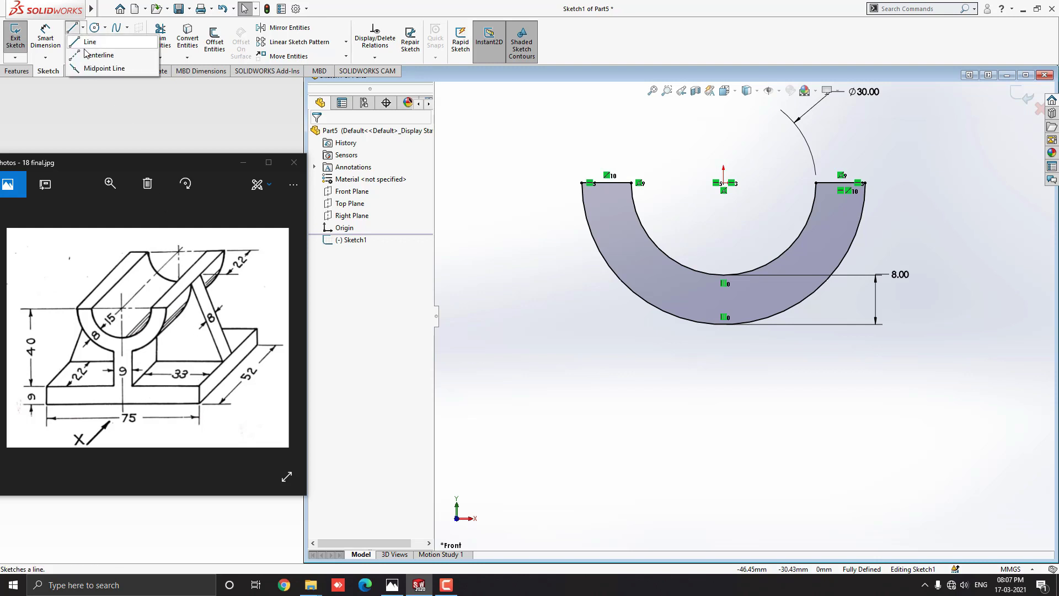
pyautogui.click(87, 55)
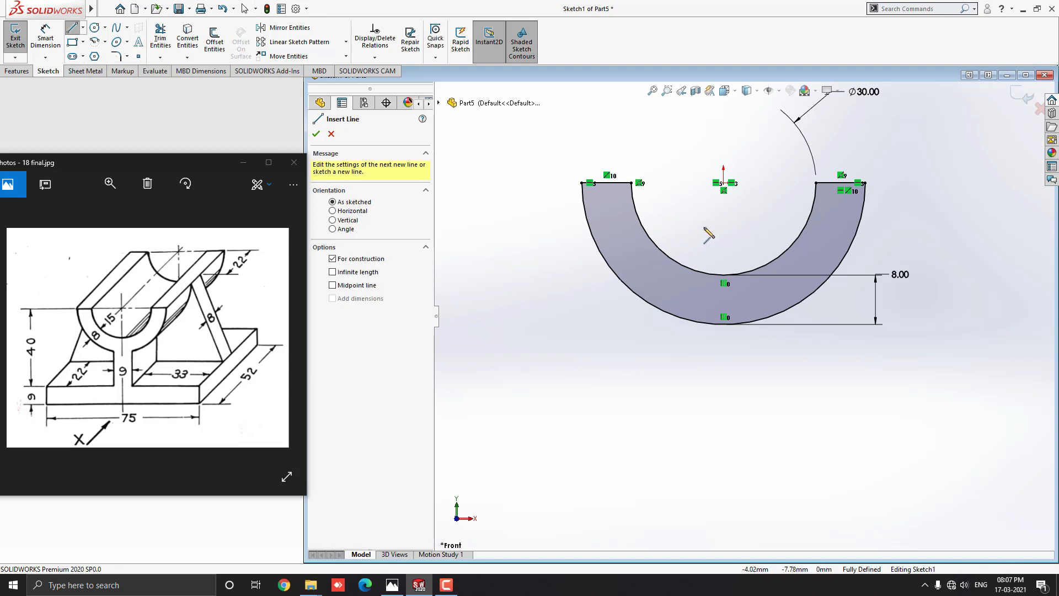
pyautogui.click(724, 185)
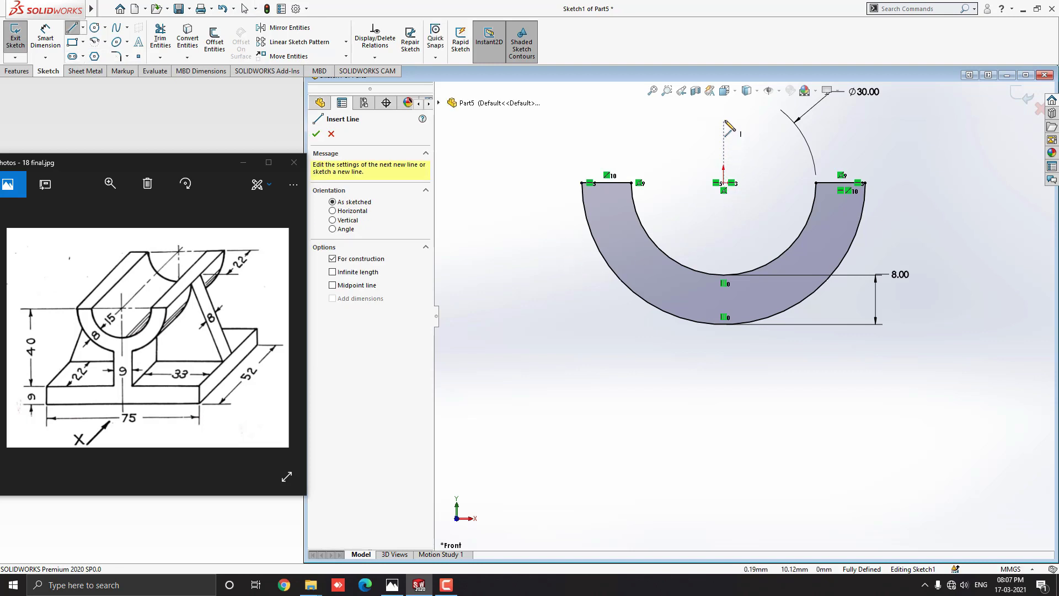
pyautogui.click(724, 121)
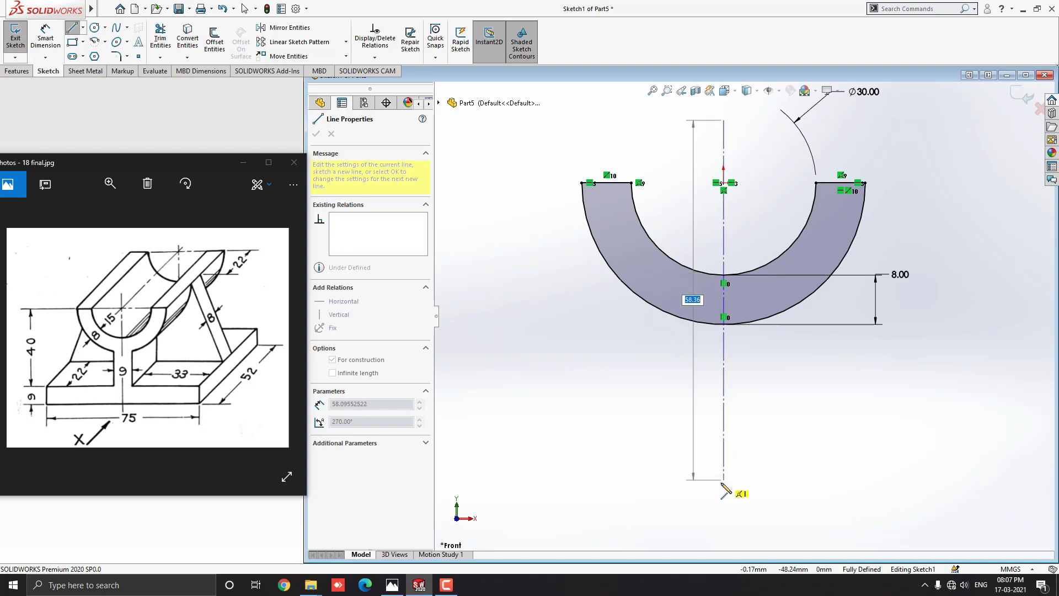
pyautogui.click(723, 503)
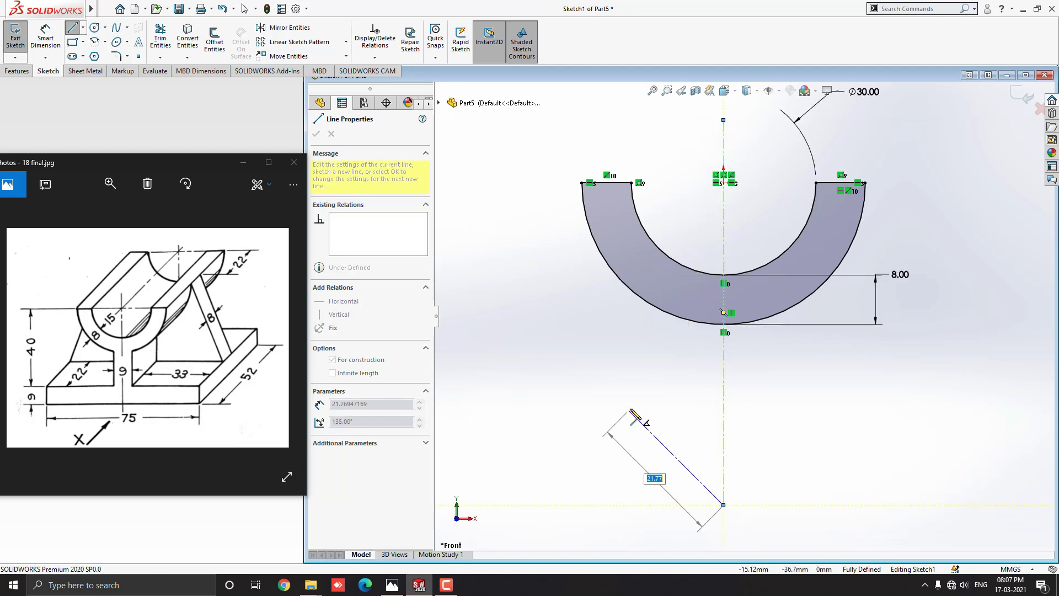
pyautogui.press('Escape')
pyautogui.press('Escape')
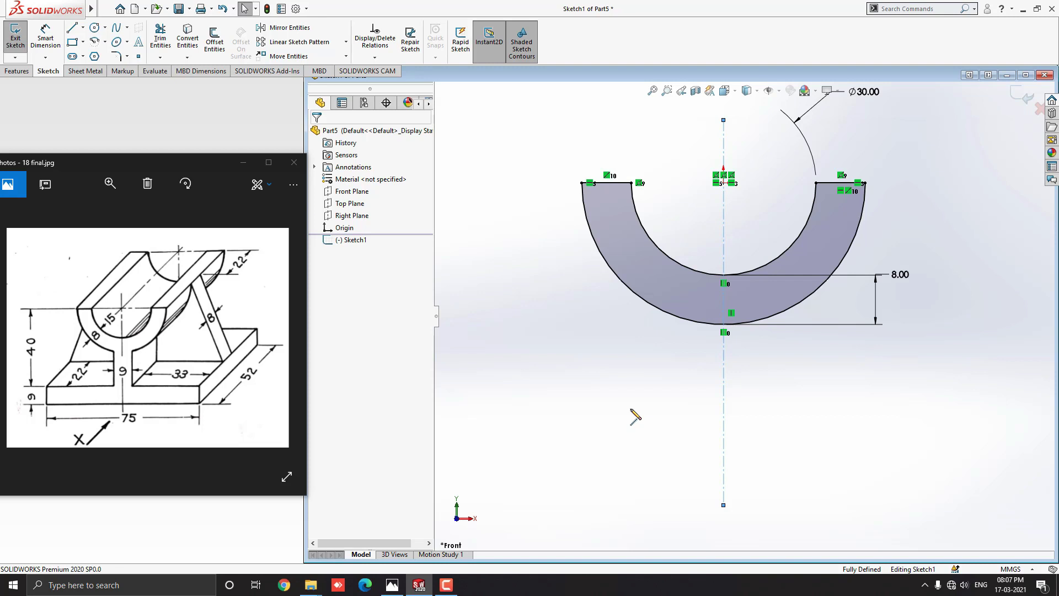
# - Sketch lines from the outer arc down, left, and down for the web and base outline
pyautogui.click(72, 28)
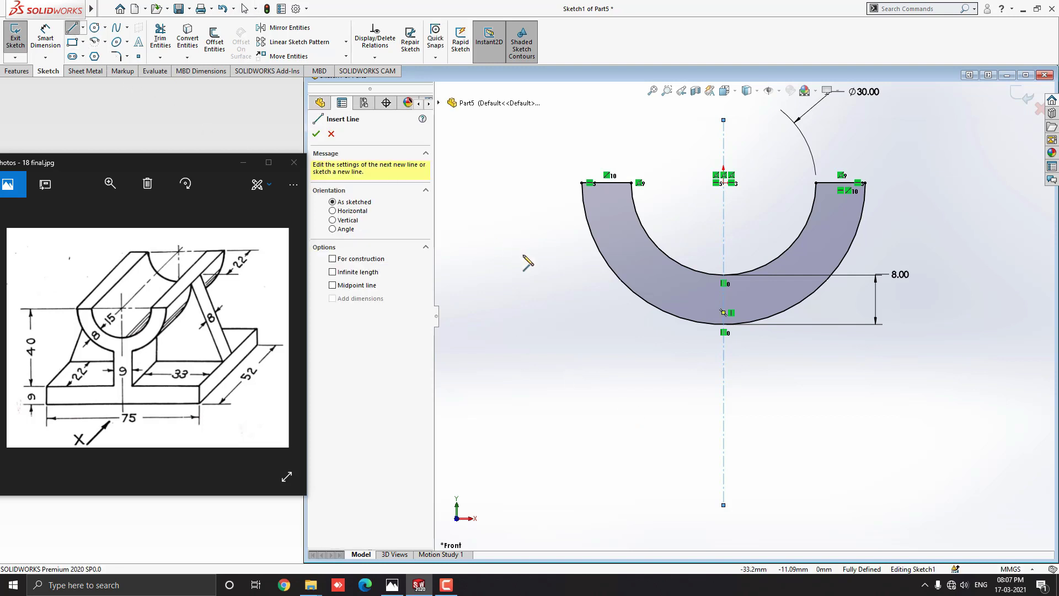
pyautogui.click(675, 315)
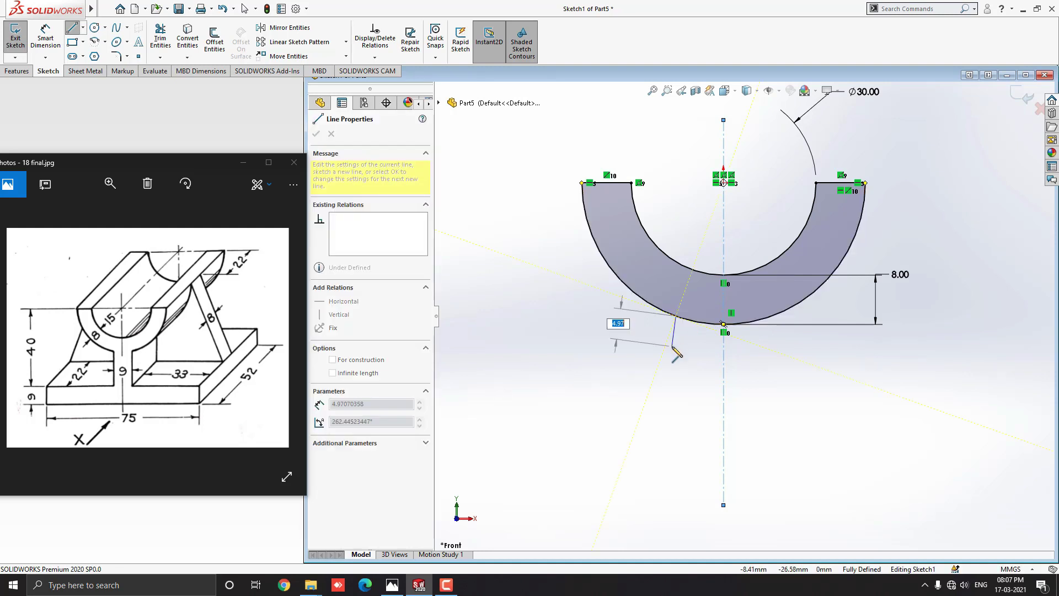
pyautogui.click(676, 418)
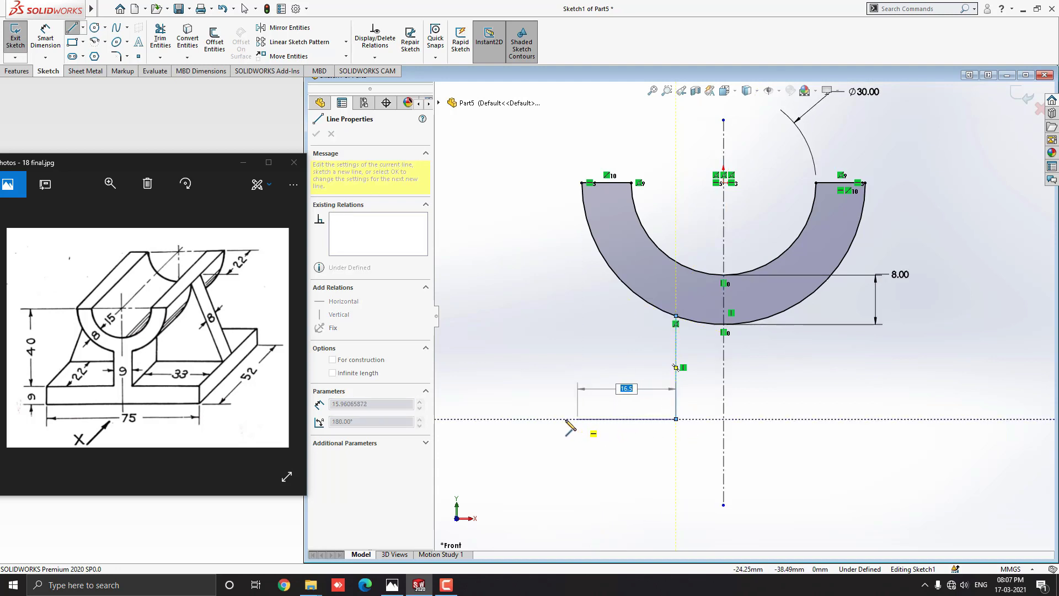
pyautogui.click(531, 419)
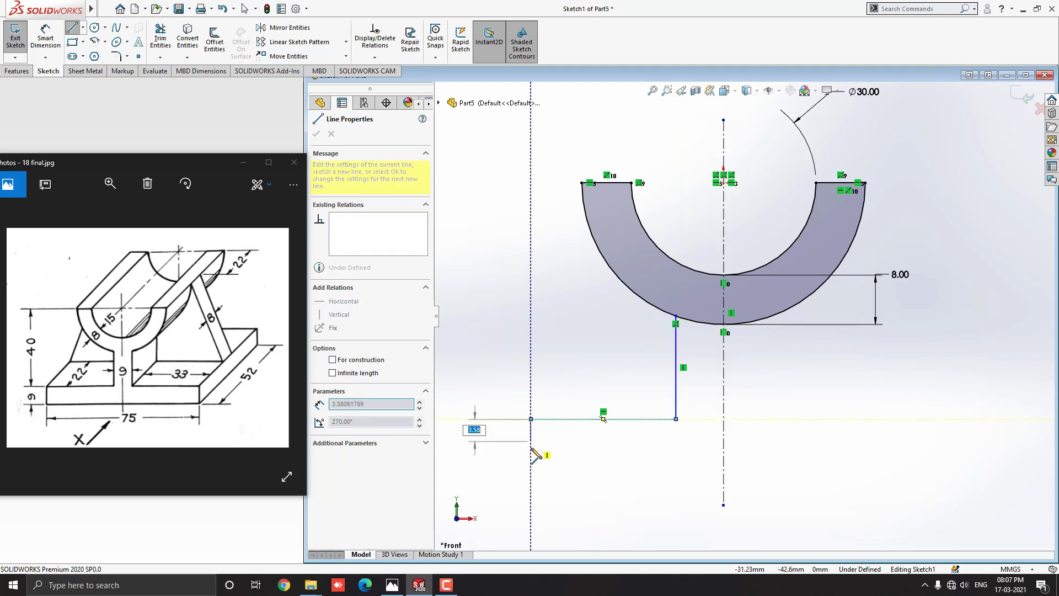
pyautogui.click(531, 469)
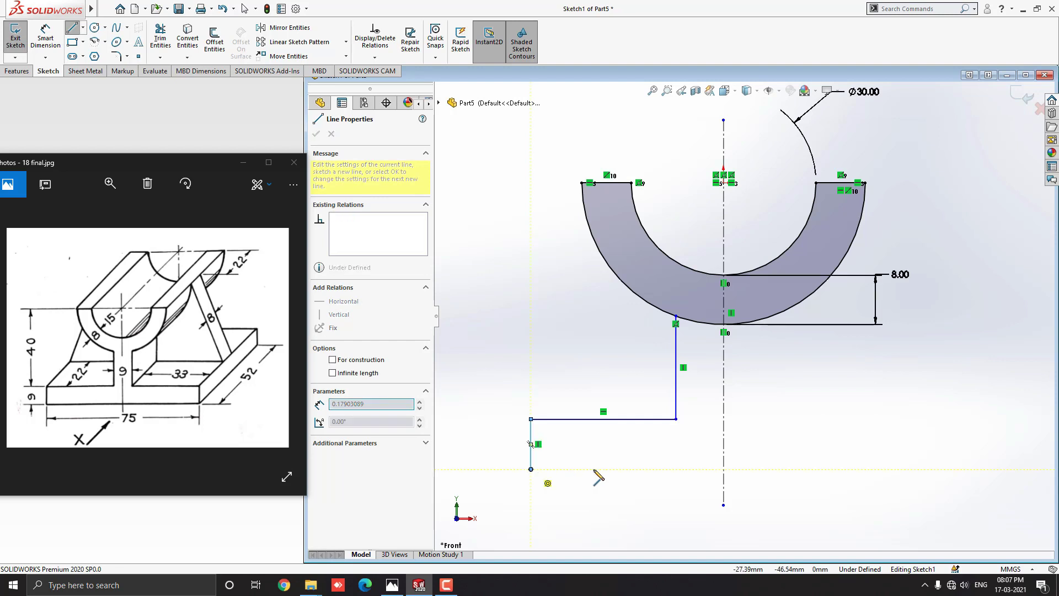
# - Close the half profile at the centerline and dimension the base: 37.50 half-width, 9 thick
pyautogui.click(723, 469)
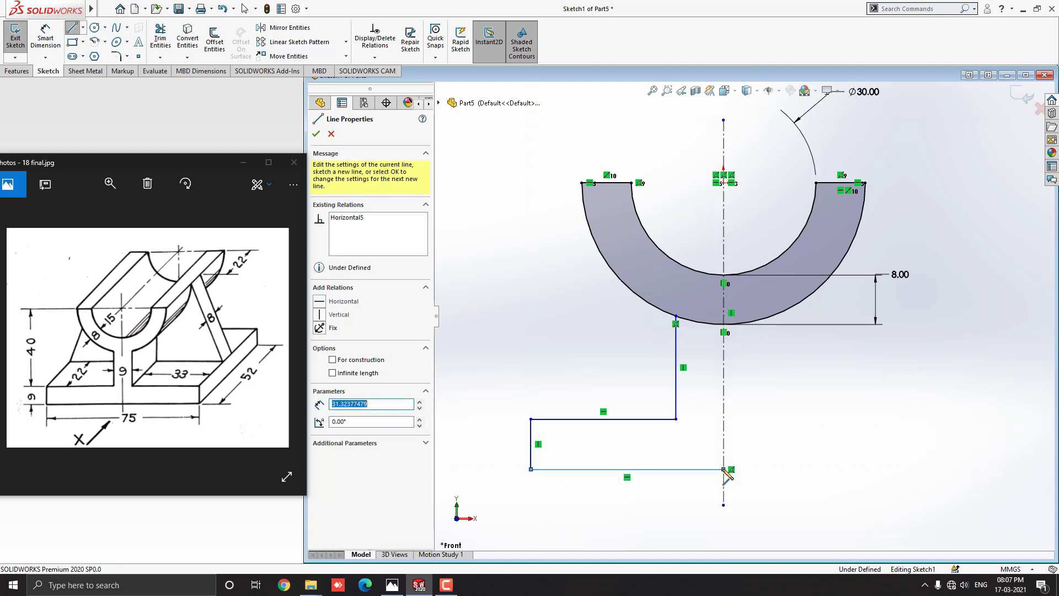
pyautogui.press('Escape')
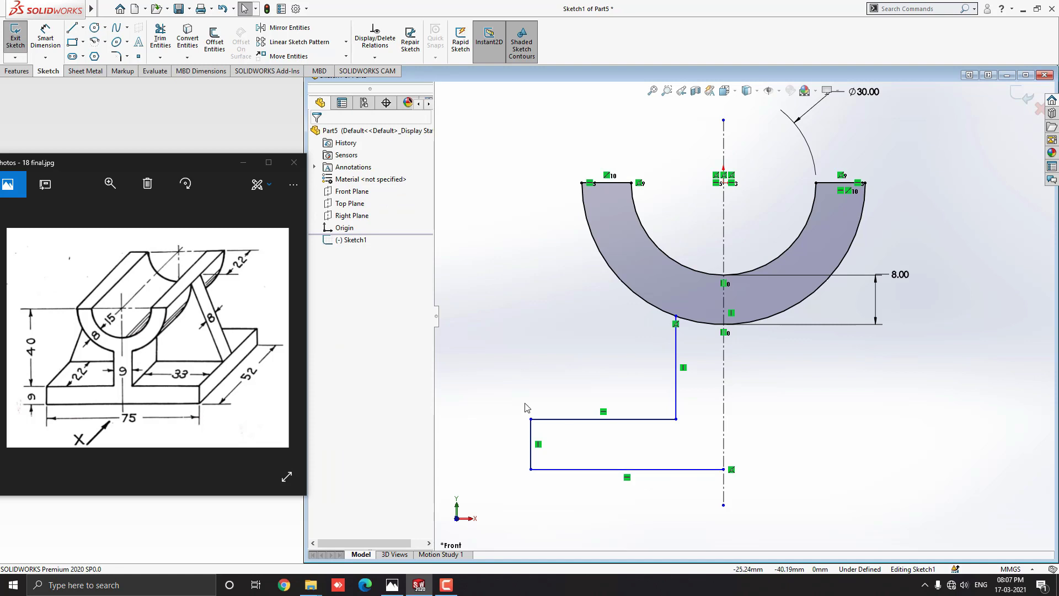
pyautogui.click(47, 48)
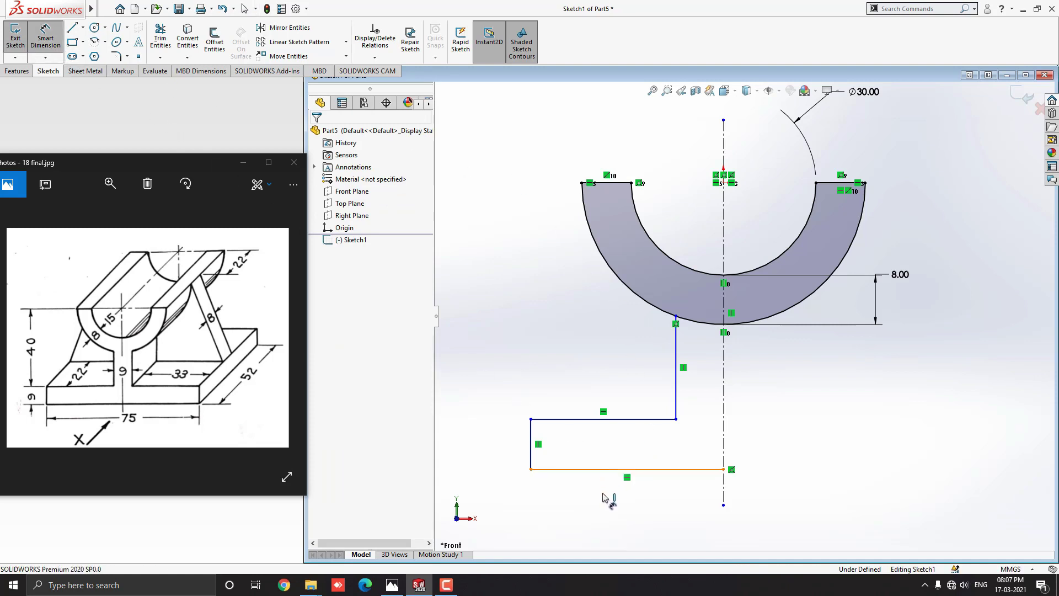
pyautogui.click(604, 472)
pyautogui.click(624, 508)
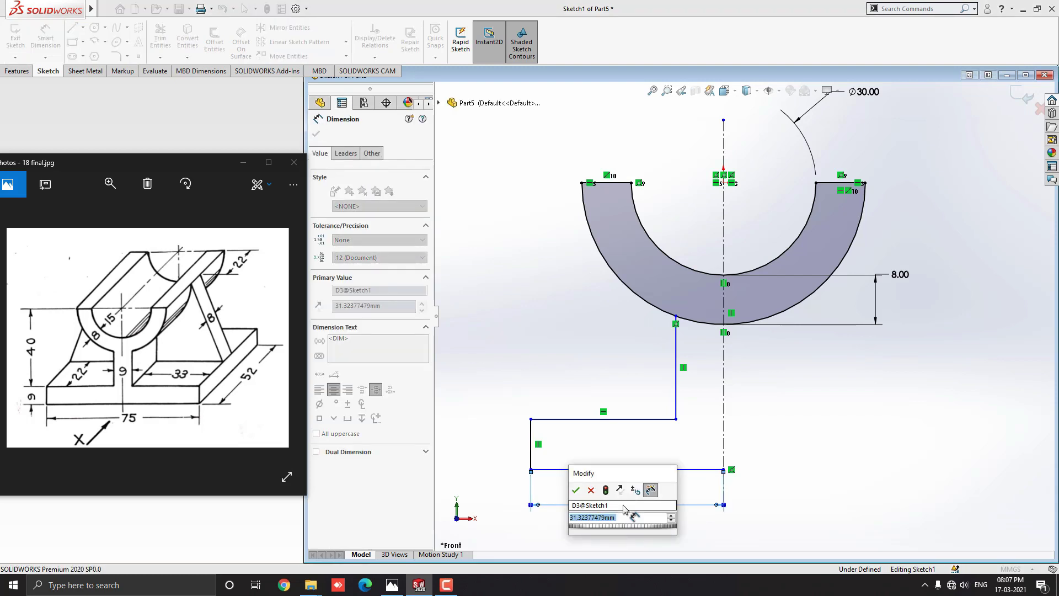
pyautogui.write('7/')
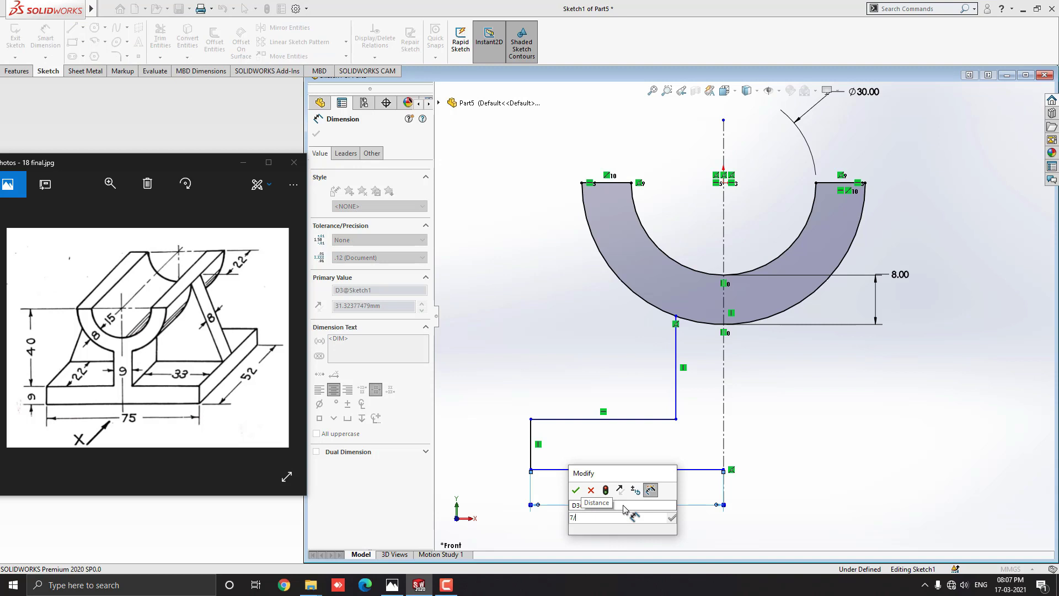
pyautogui.write('5/2')
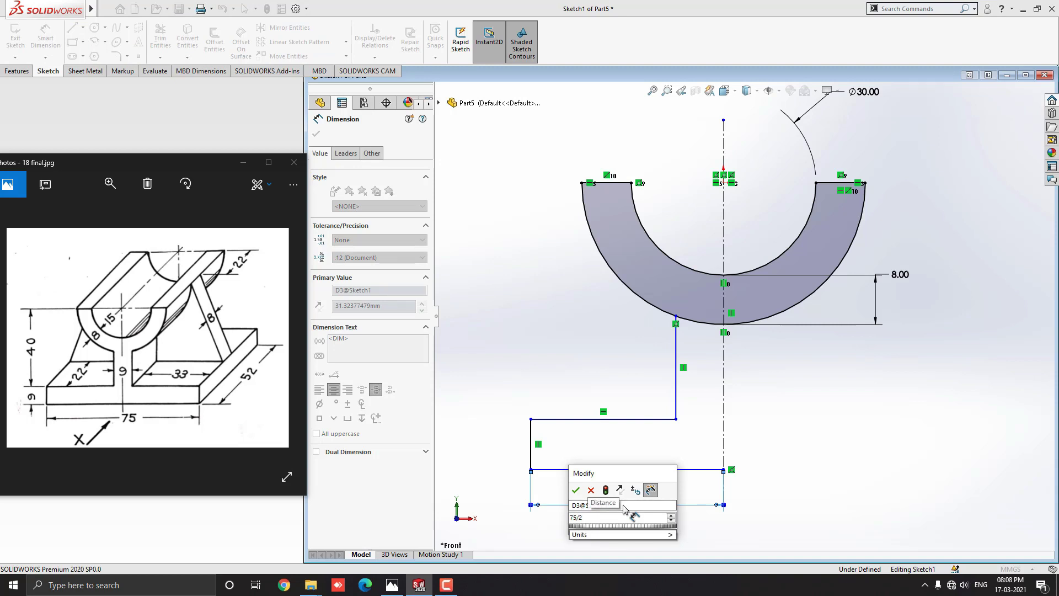
pyautogui.press('Return')
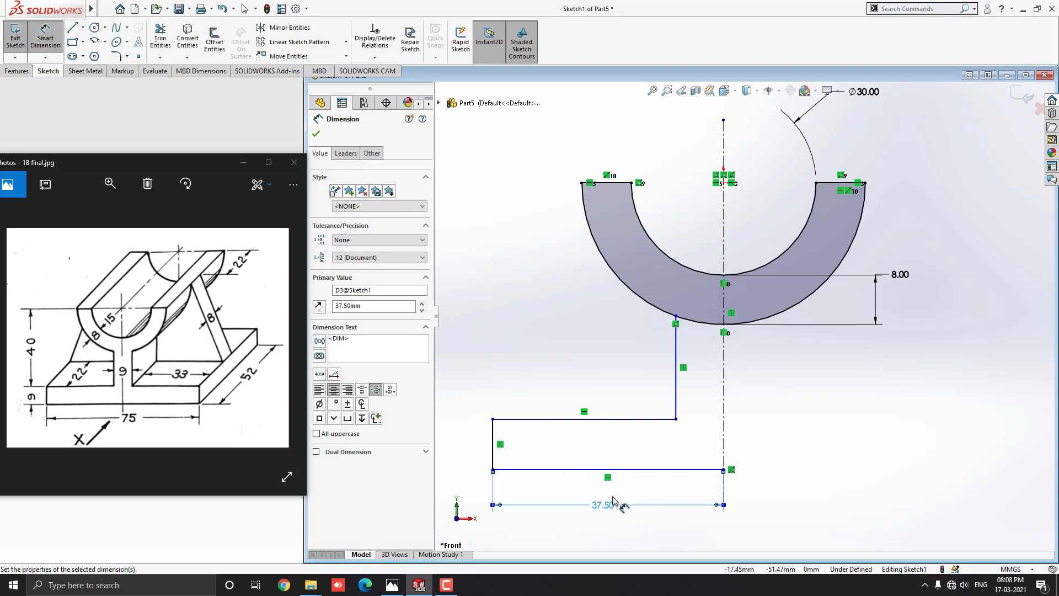
pyautogui.click(493, 435)
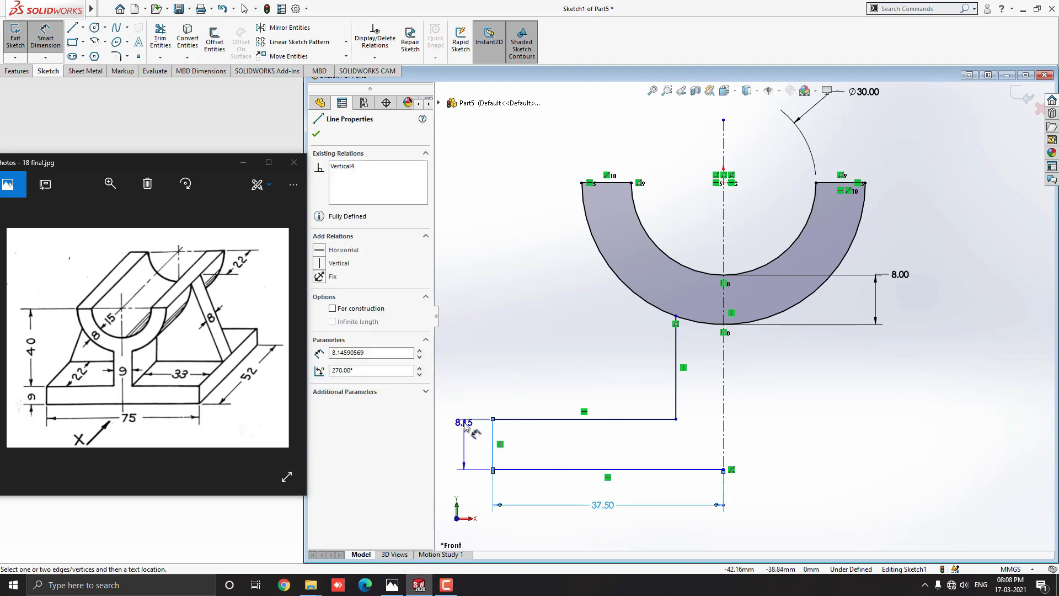
pyautogui.click(465, 425)
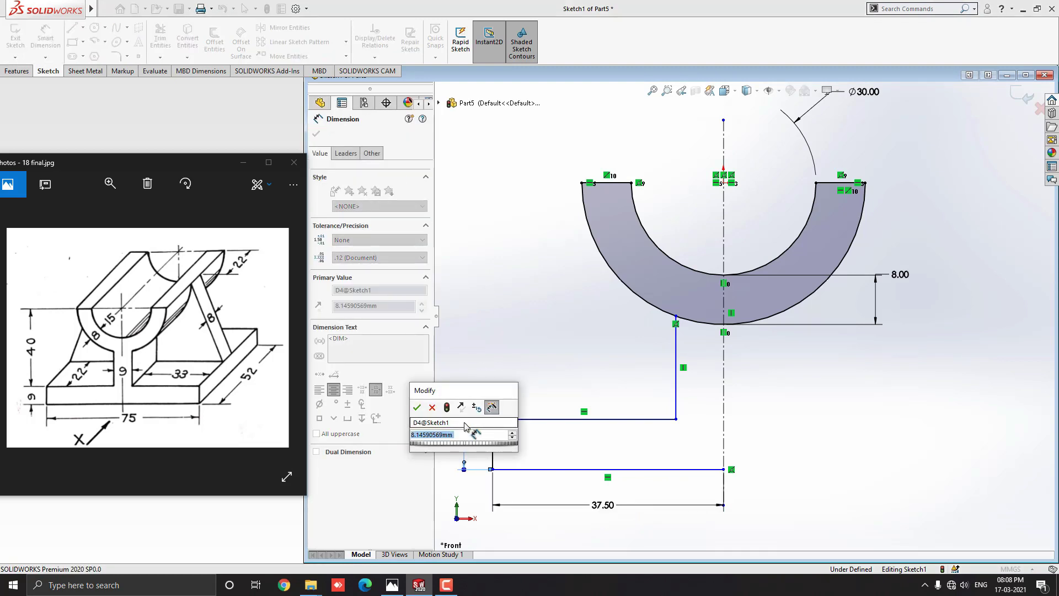
pyautogui.write('9')
pyautogui.press('Return')
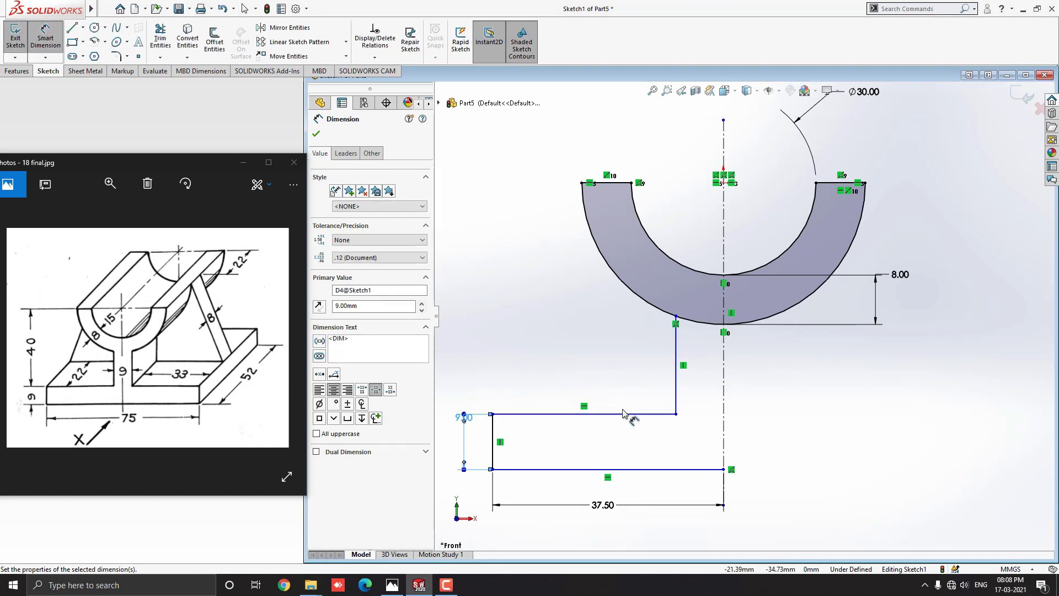
# - Dimension the web 4.50 from the centerline and the overall height 40
pyautogui.click(676, 393)
pyautogui.click(723, 399)
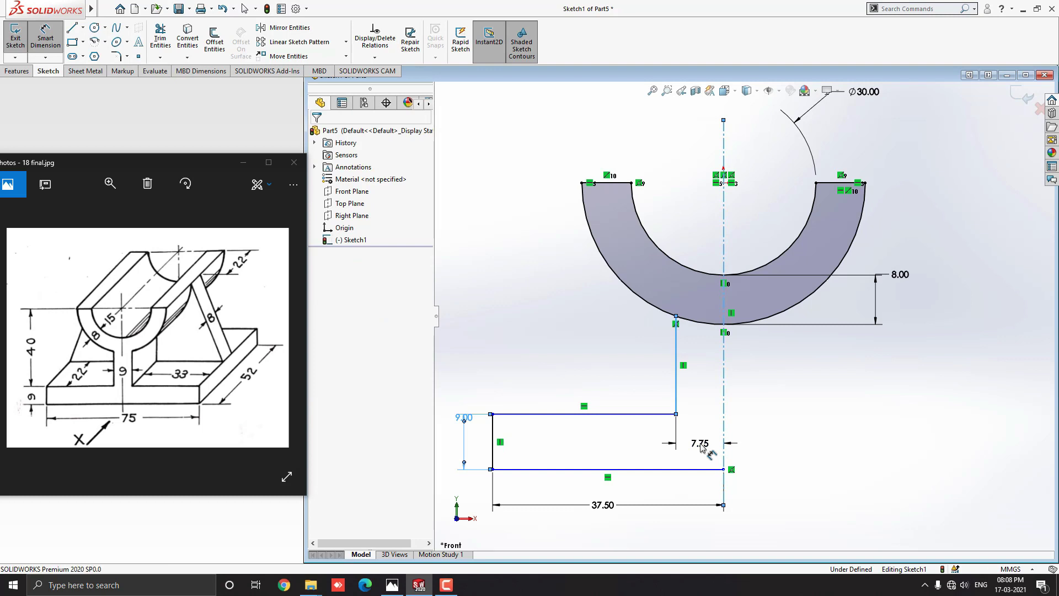
pyautogui.click(701, 447)
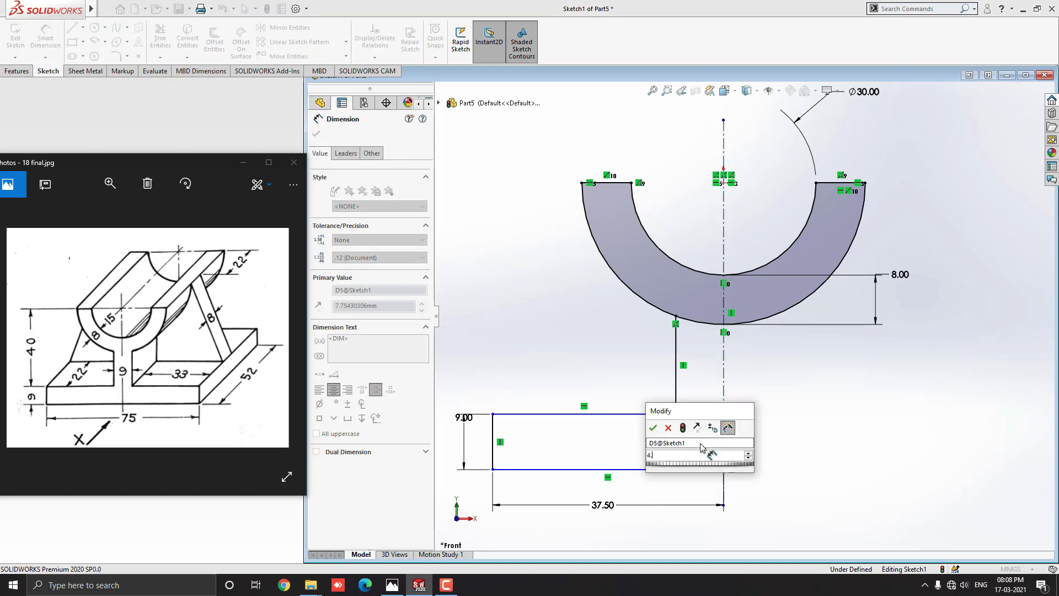
pyautogui.press('Return')
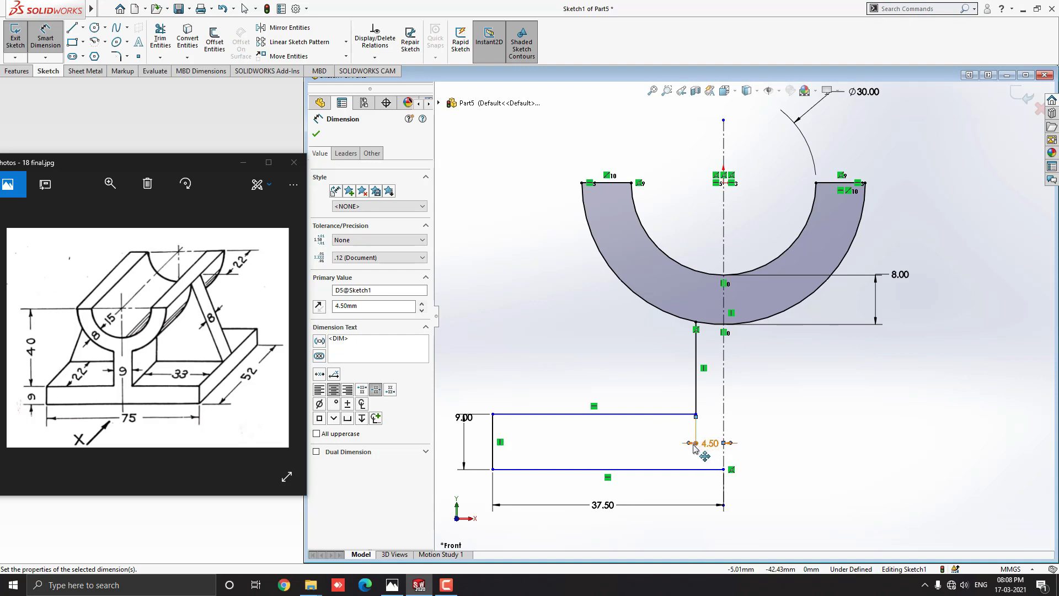
pyautogui.click(723, 183)
pyautogui.click(568, 414)
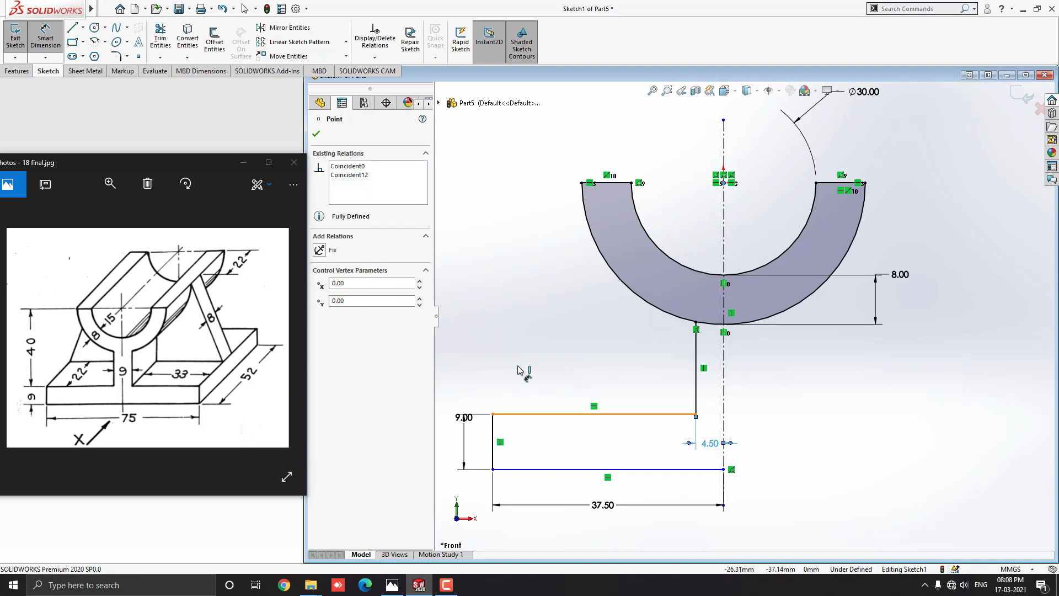
pyautogui.click(474, 298)
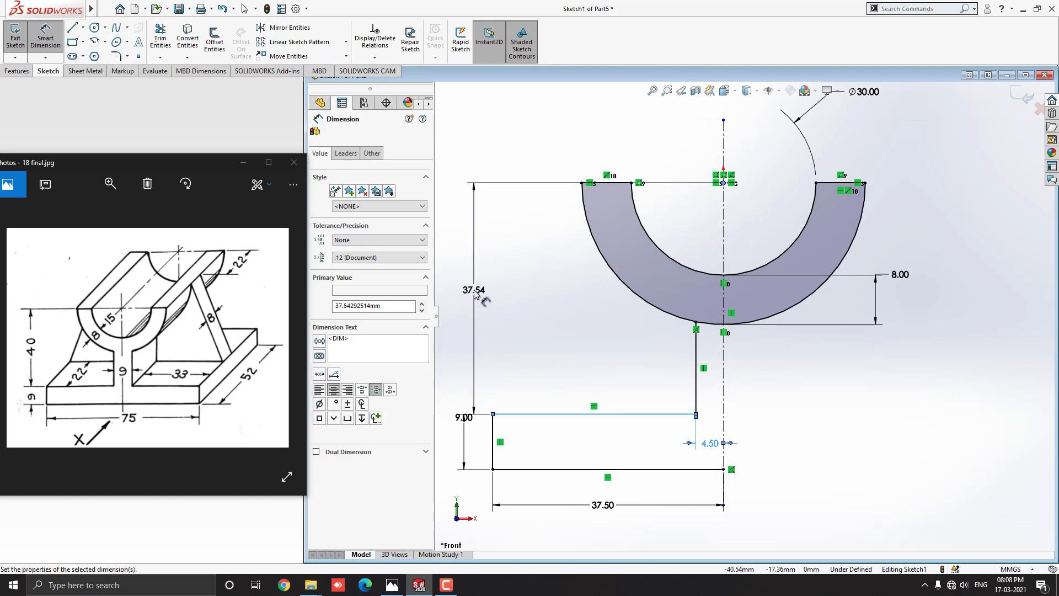
pyautogui.write('40')
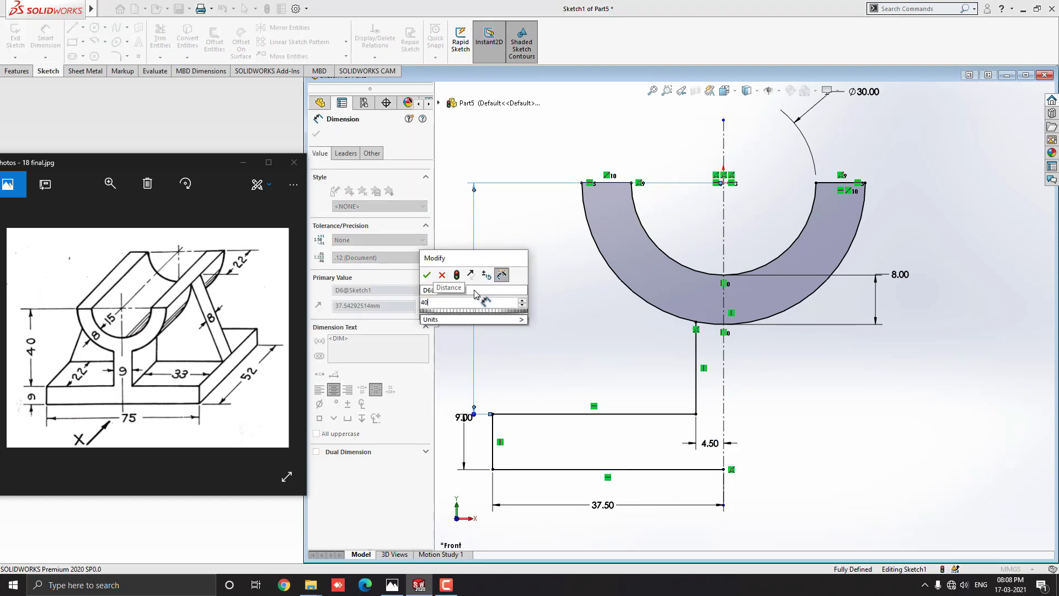
pyautogui.press('Return')
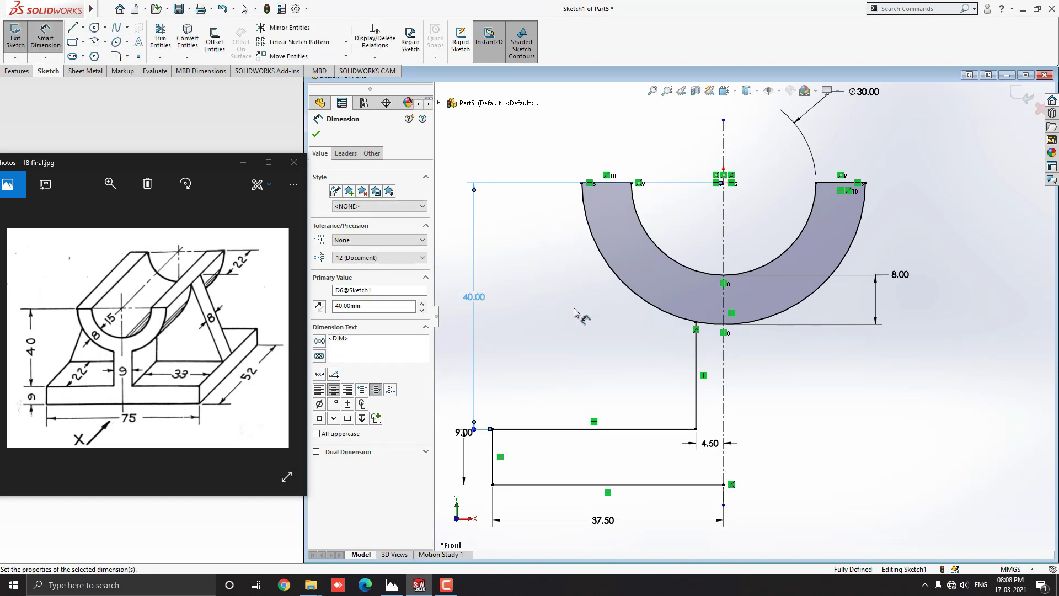
pyautogui.click(811, 393)
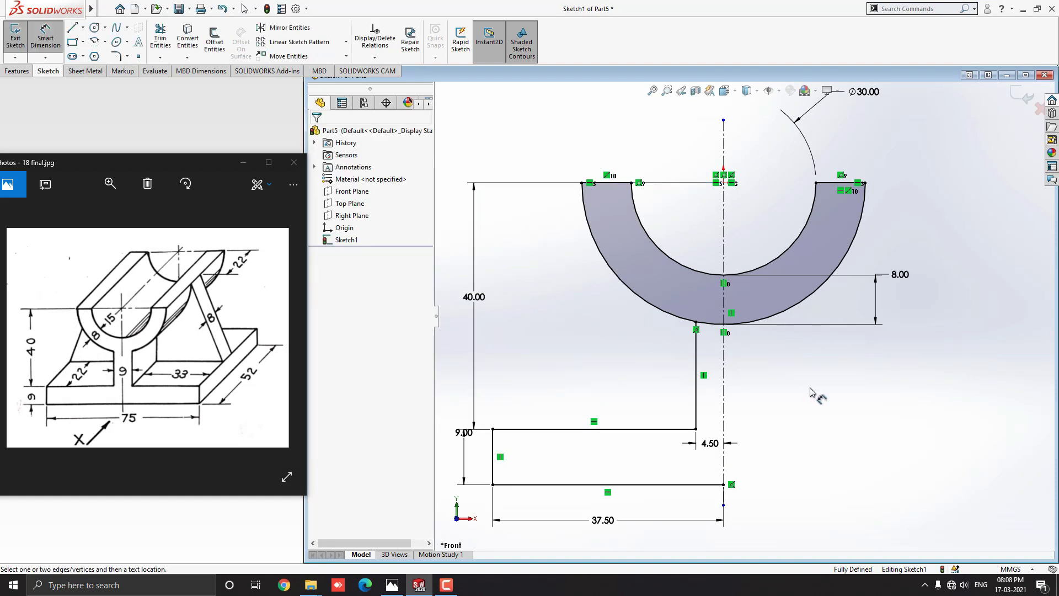
pyautogui.press('Escape')
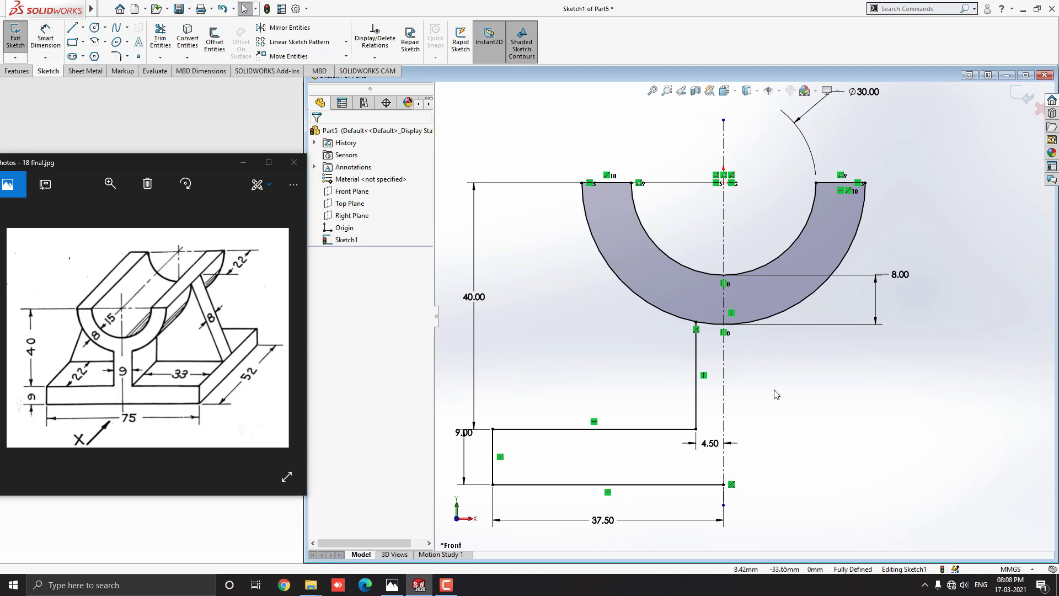
# - Mirror the four web-and-base lines about the vertical centerline
pyautogui.press('f')
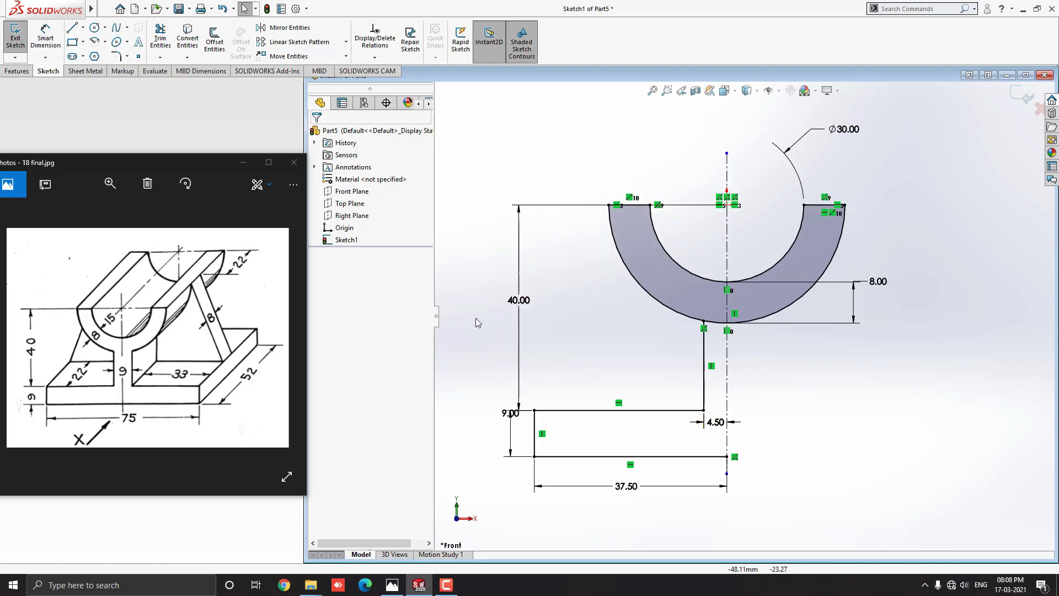
pyautogui.moveTo(474, 297); pyautogui.dragTo(760, 488)
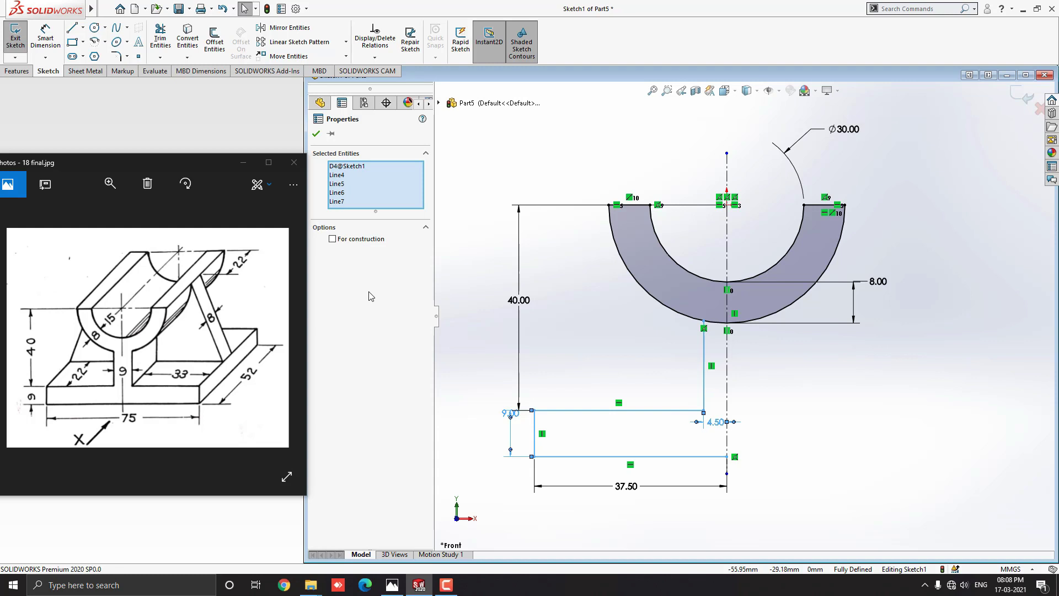
pyautogui.click(278, 33)
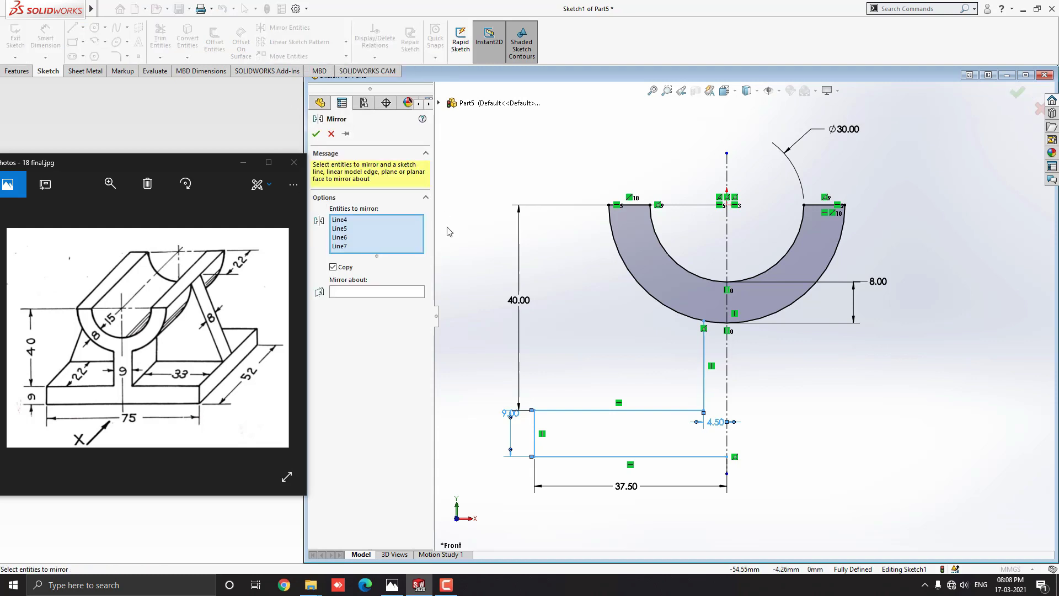
pyautogui.click(358, 292)
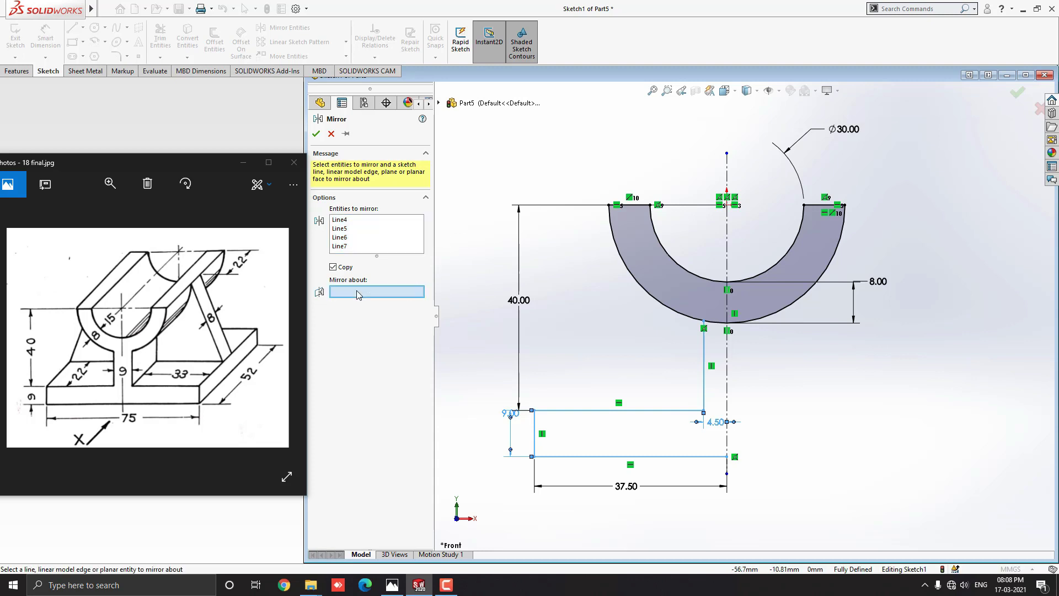
pyautogui.click(727, 251)
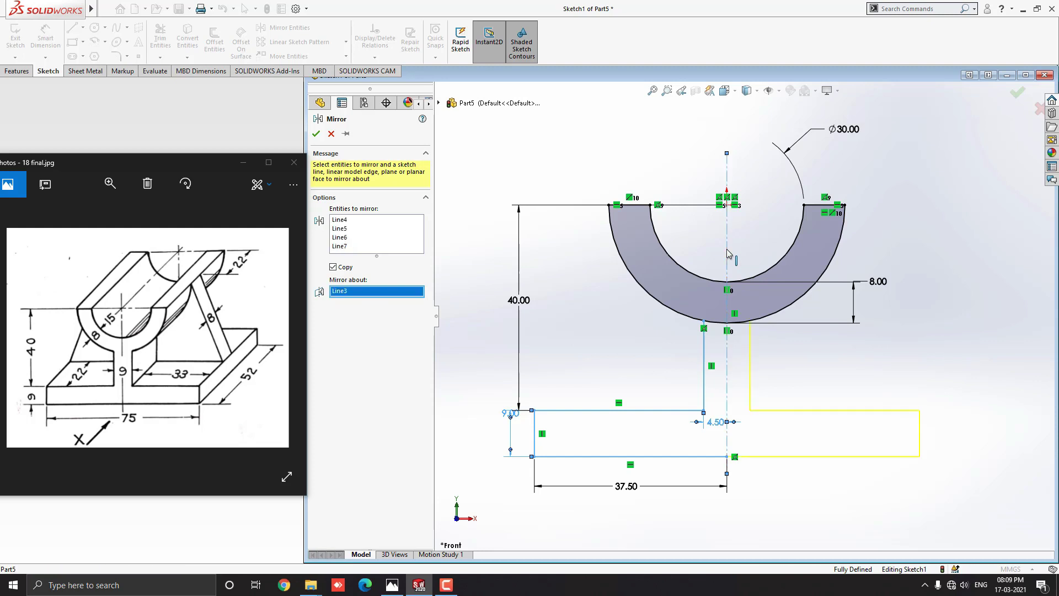
pyautogui.press('Return')
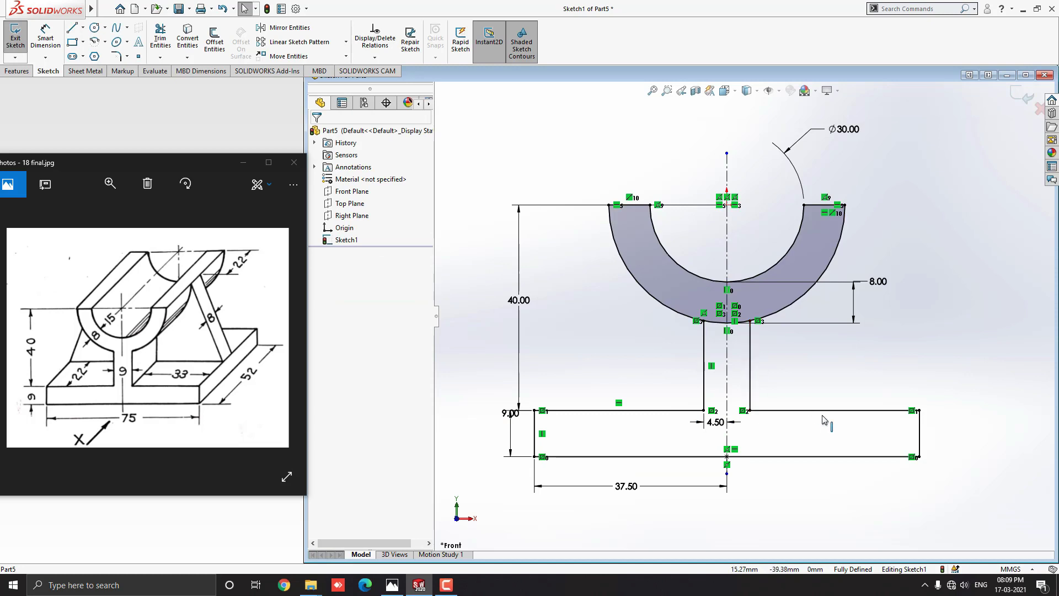
# - Power-trim the outer arc segment lying between the two web lines
pyautogui.scroll(1, 823, 419)
pyautogui.scroll(-1, 818, 346)
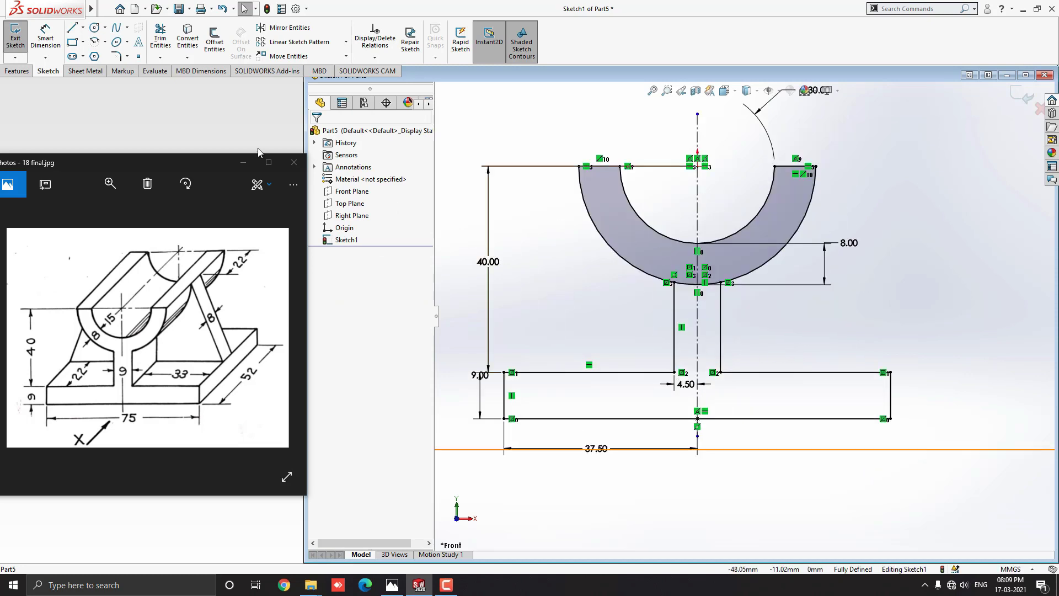
pyautogui.click(160, 39)
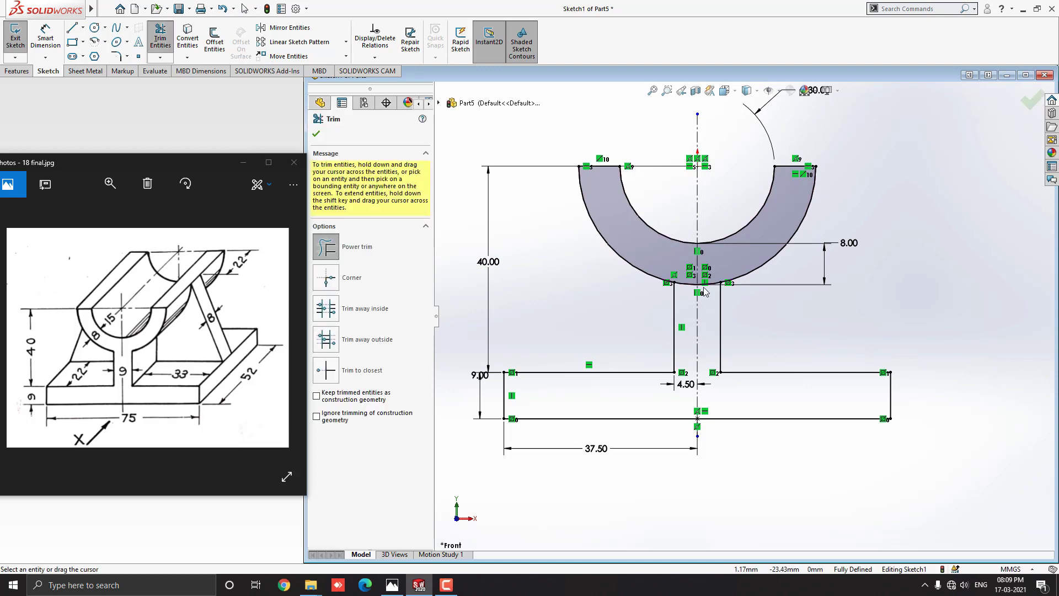
pyautogui.scroll(-1, 719, 253)
pyautogui.moveTo(720, 253)
pyautogui.mouseDown()
pyautogui.moveTo(712, 293)
pyautogui.moveTo(682, 284)
pyautogui.mouseUp()
pyautogui.scroll(2, 785, 385)
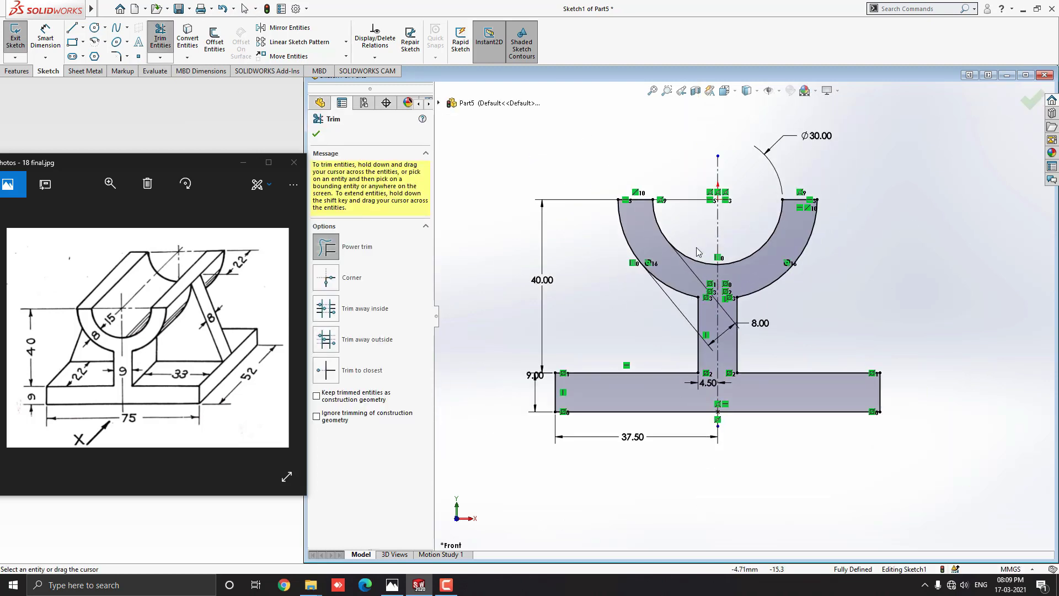
pyautogui.press('Escape')
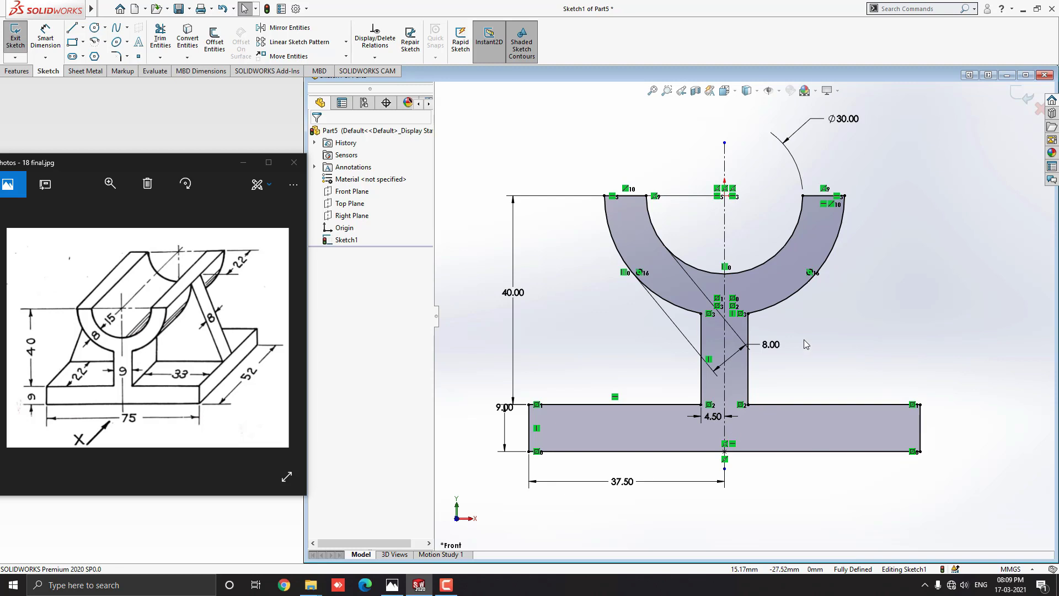
# - Extrude the bracket profile 52 mm with the Mid Plane end condition to create Boss-Extrude1
pyautogui.click(16, 71)
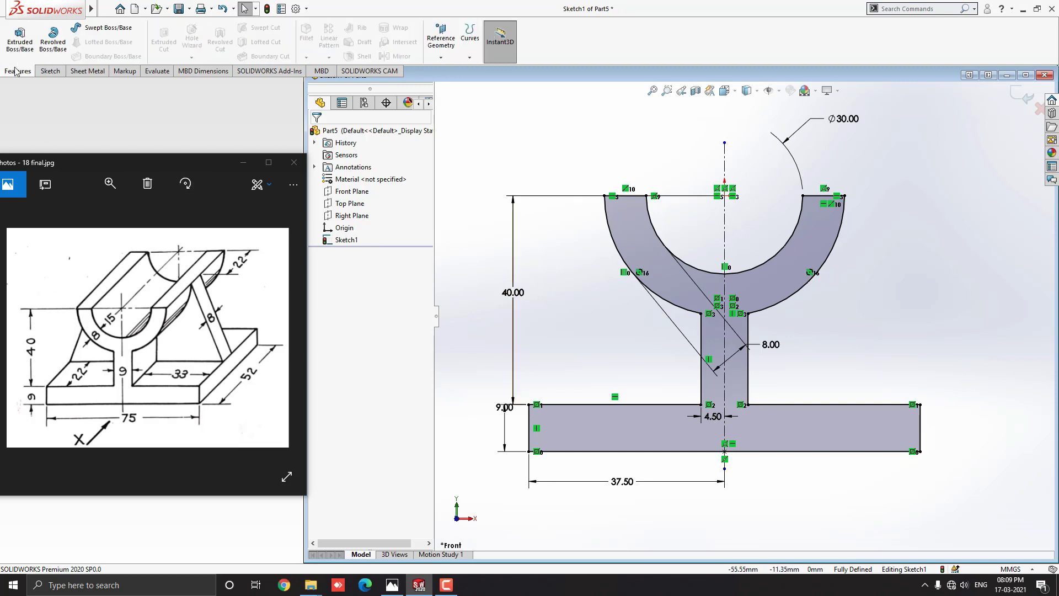
pyautogui.click(22, 48)
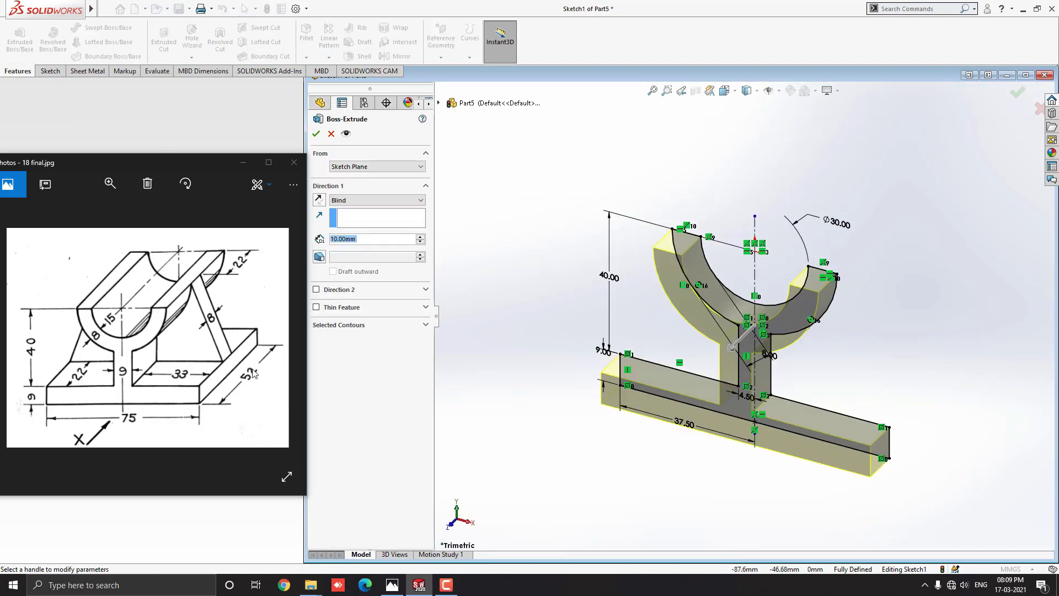
pyautogui.click(364, 202)
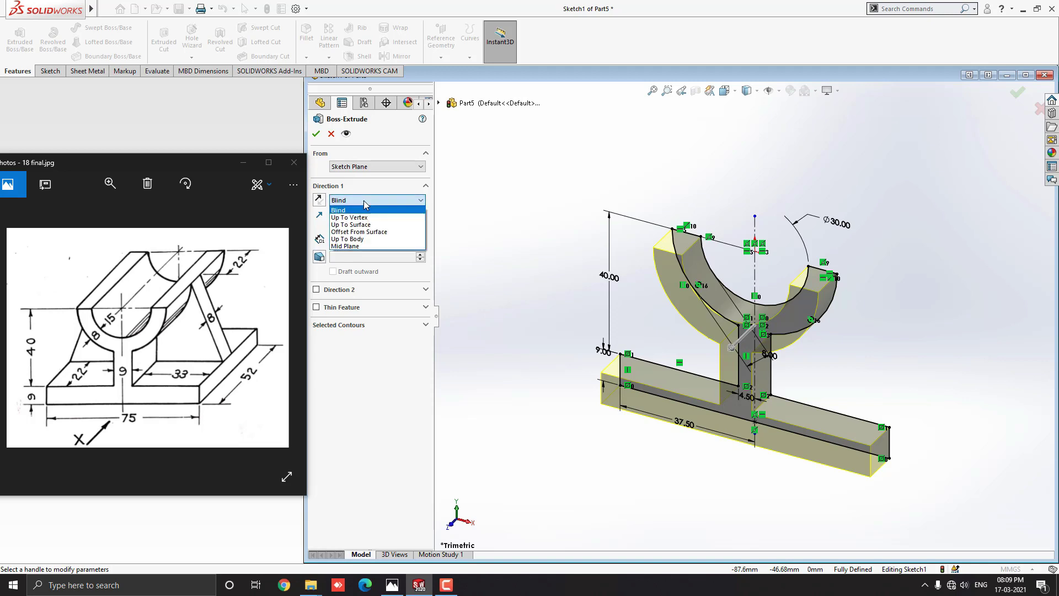
pyautogui.click(360, 250)
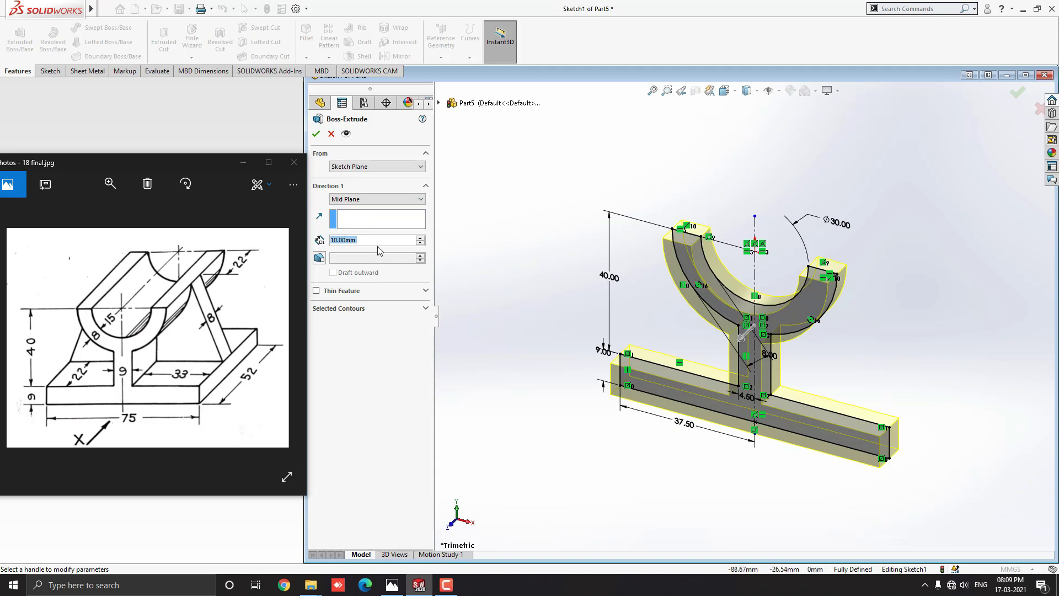
pyautogui.write('52')
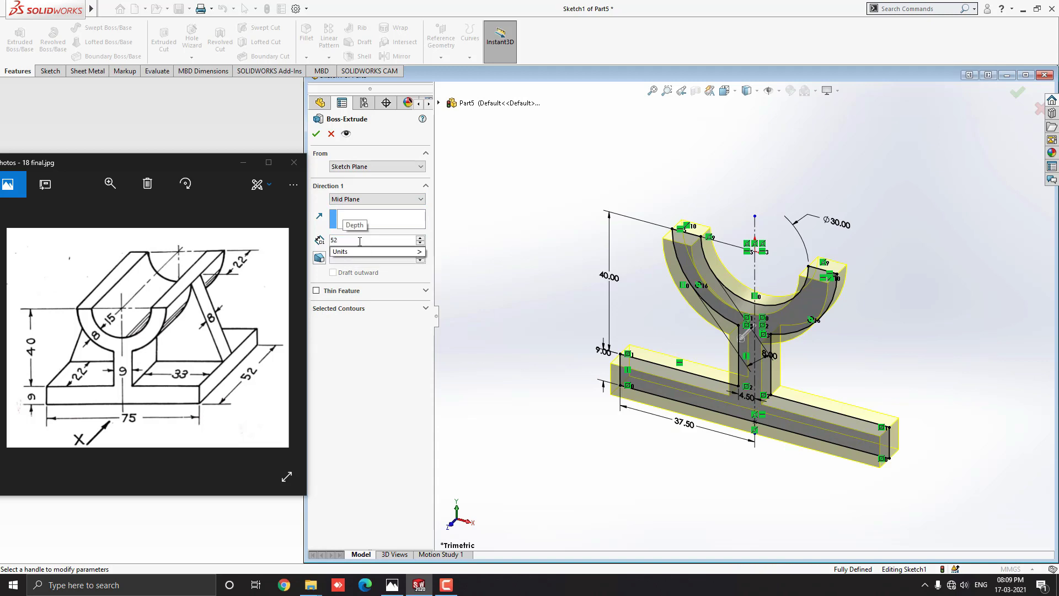
pyautogui.press('Return')
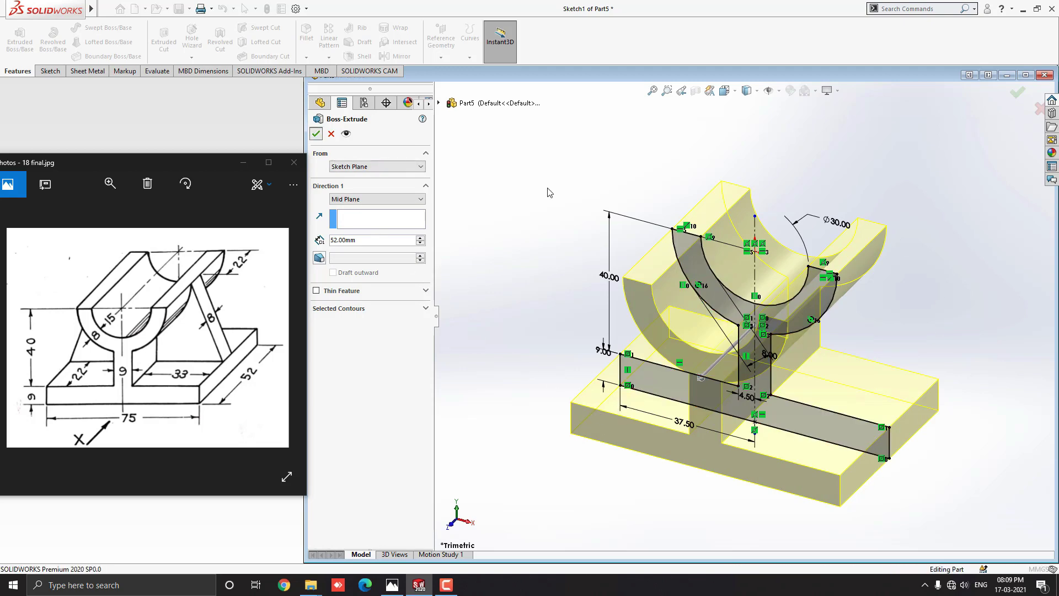
pyautogui.press('Return')
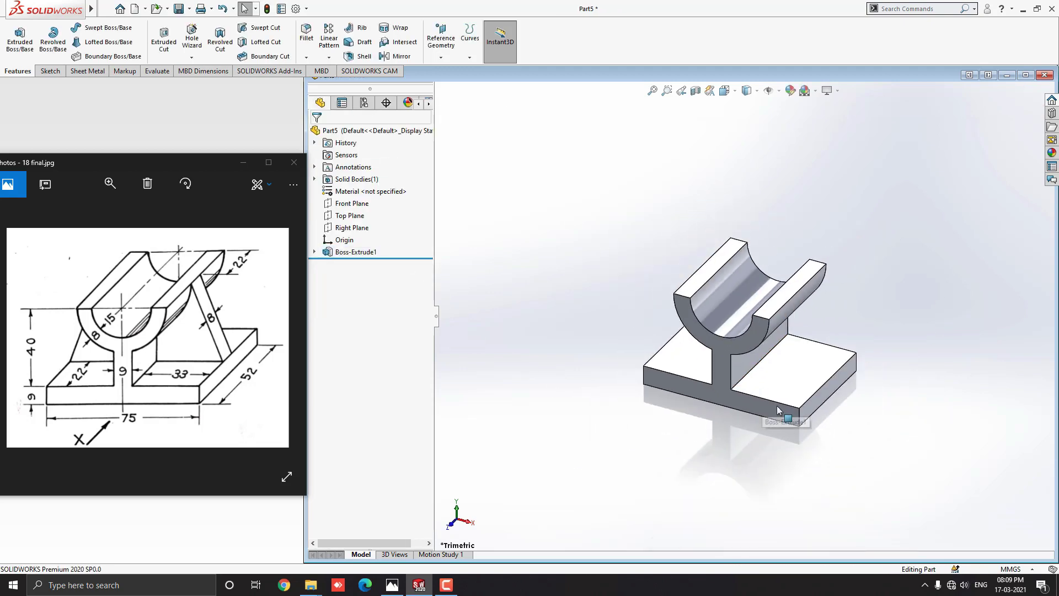
pyautogui.scroll(-2, 757, 379)
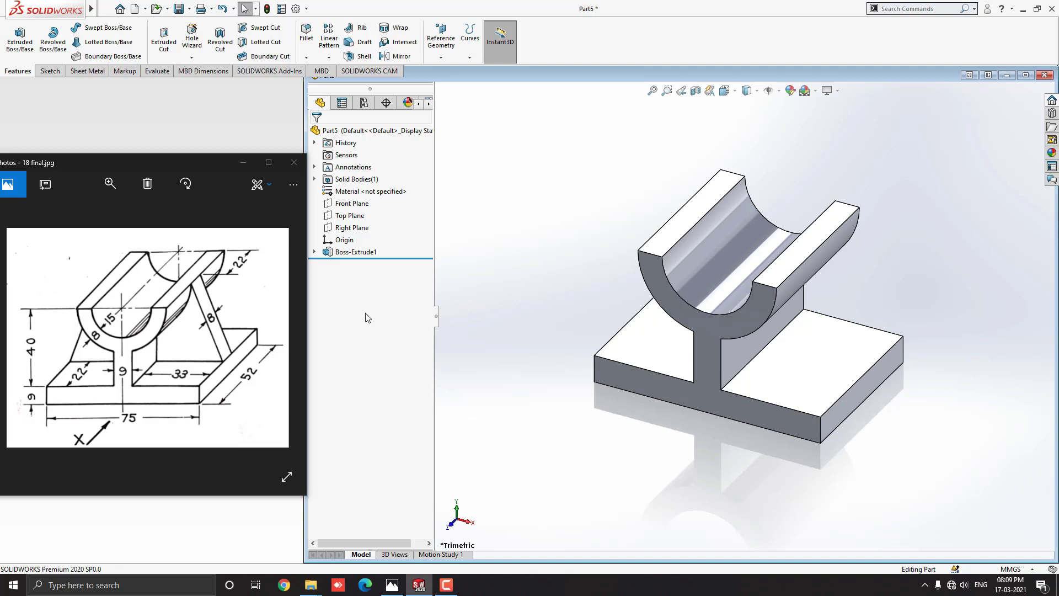
# - Start a sketch on the Front Plane, viewed normal to it, with the Line tool
pyautogui.click(346, 205)
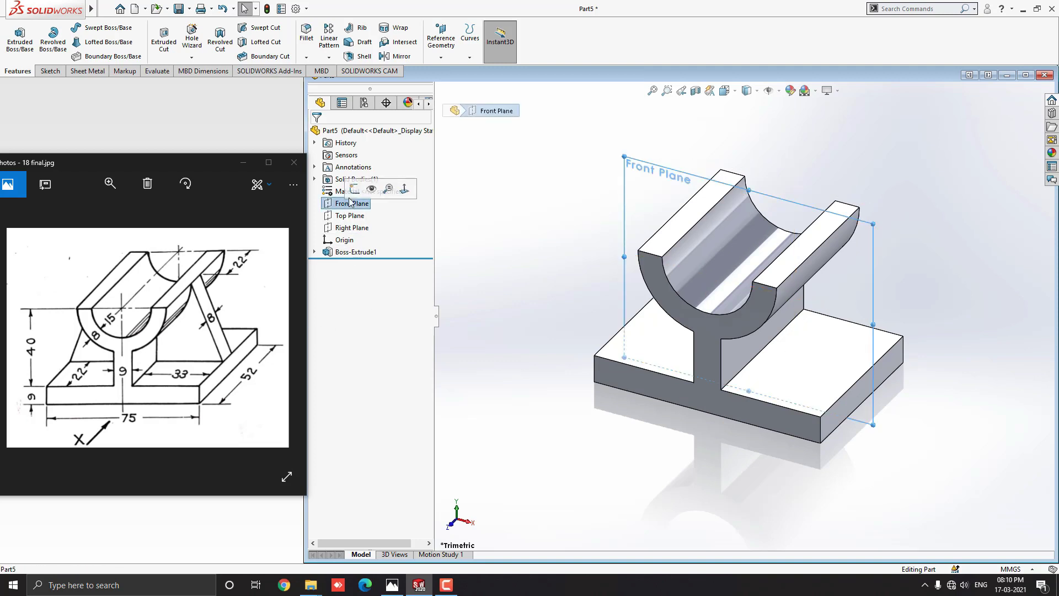
pyautogui.click(354, 188)
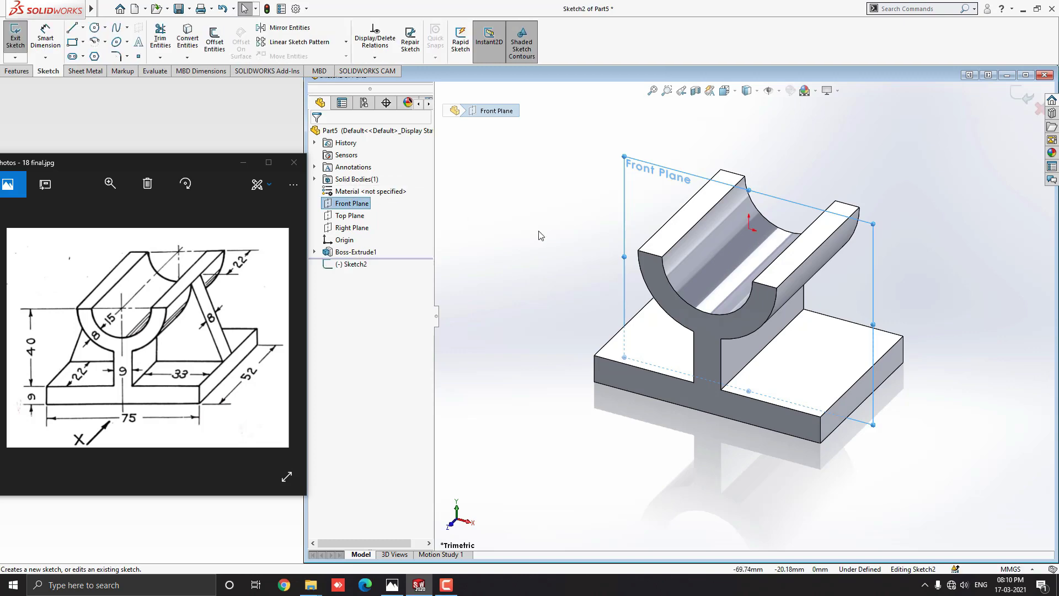
pyautogui.hotkey('ctrl', '8')
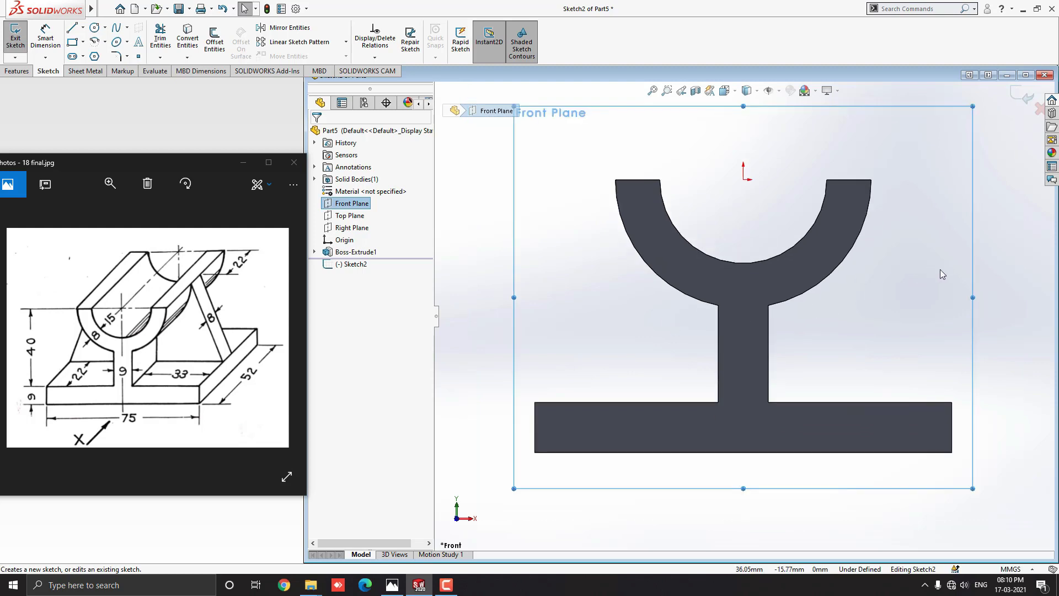
pyautogui.click(72, 27)
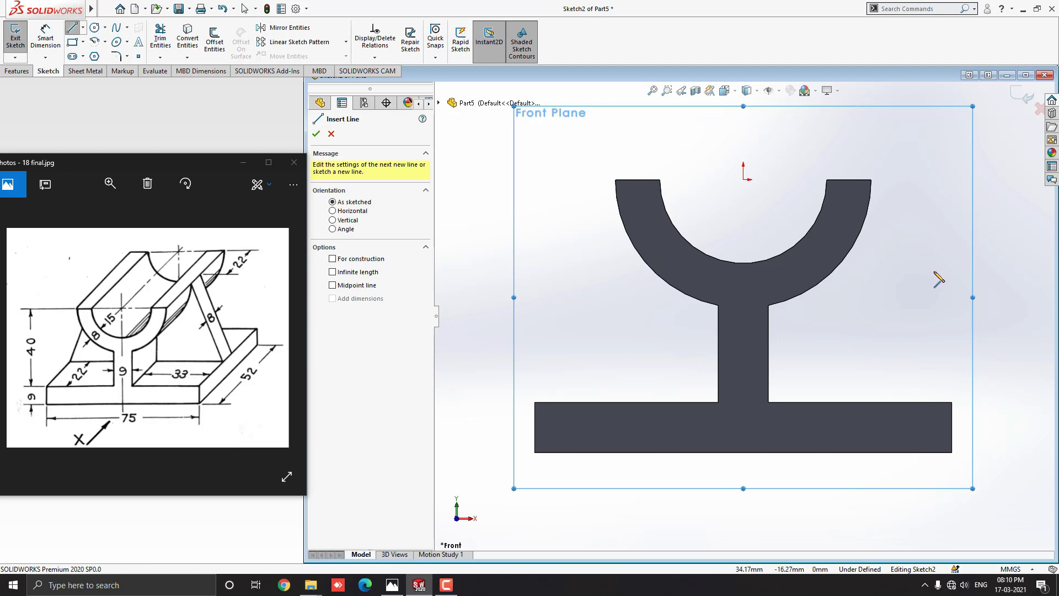
pyautogui.scroll(-2, 940, 284)
pyautogui.scroll(-2, 971, 381)
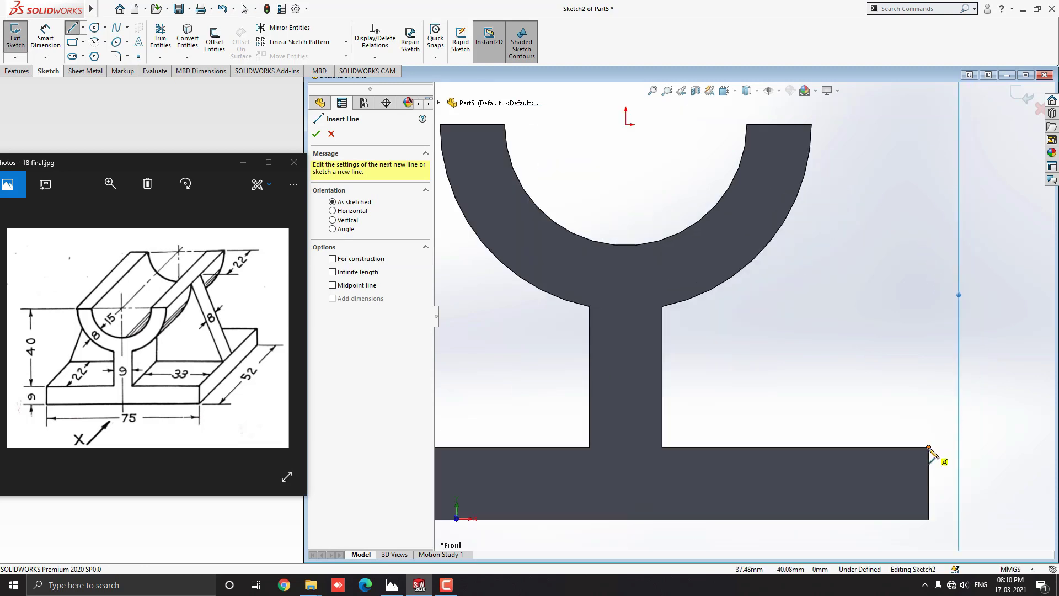
# - Draw a sloped line from the base's right corner to the saddle top, plus a 2 mm horizontal segment
pyautogui.click(929, 447)
pyautogui.click(816, 126)
pyautogui.scroll(-2, 808, 126)
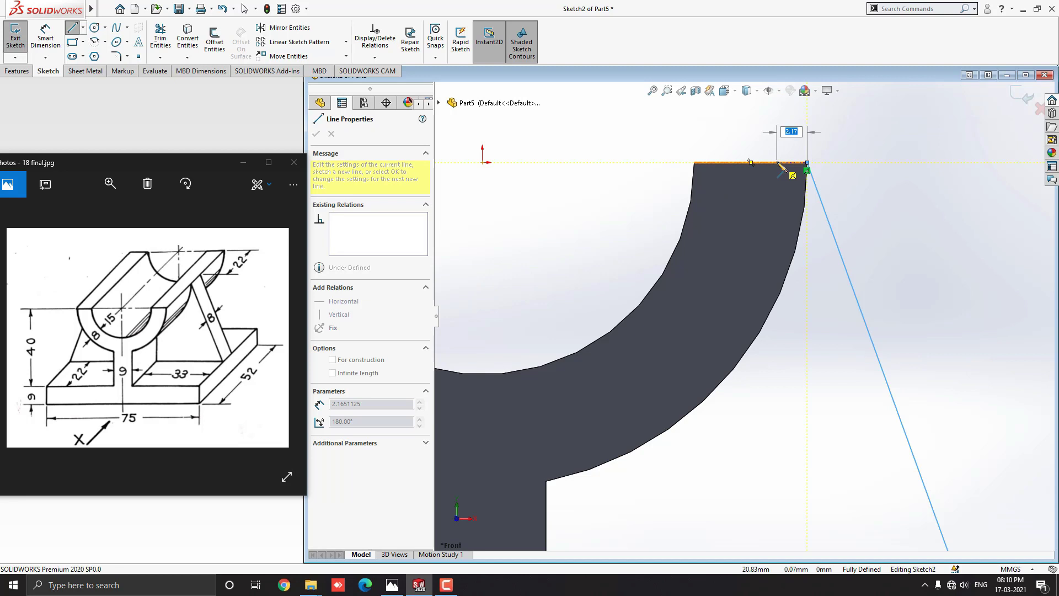
pyautogui.click(779, 163)
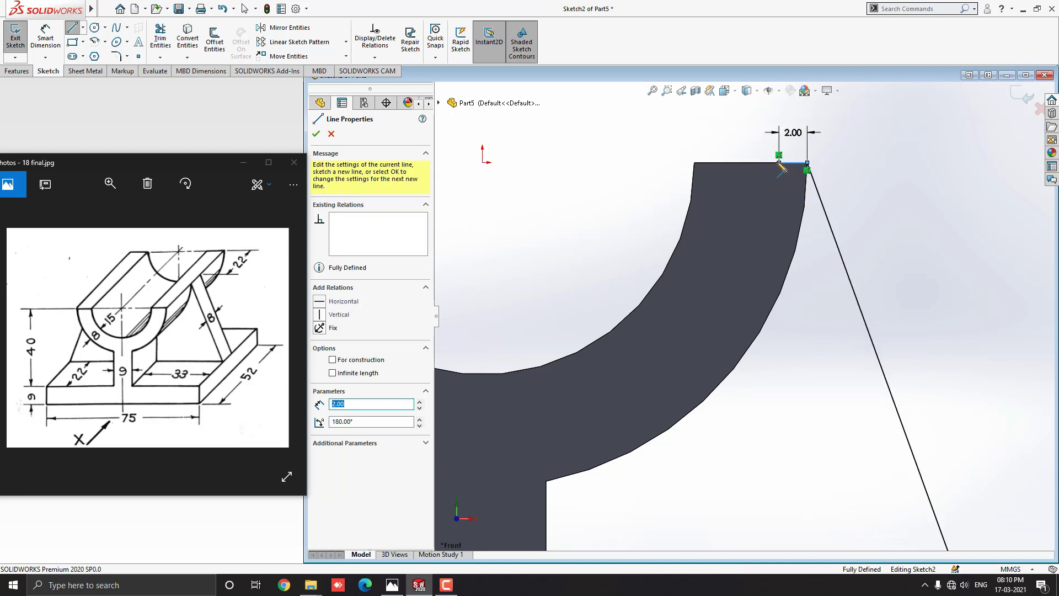
pyautogui.press('Escape')
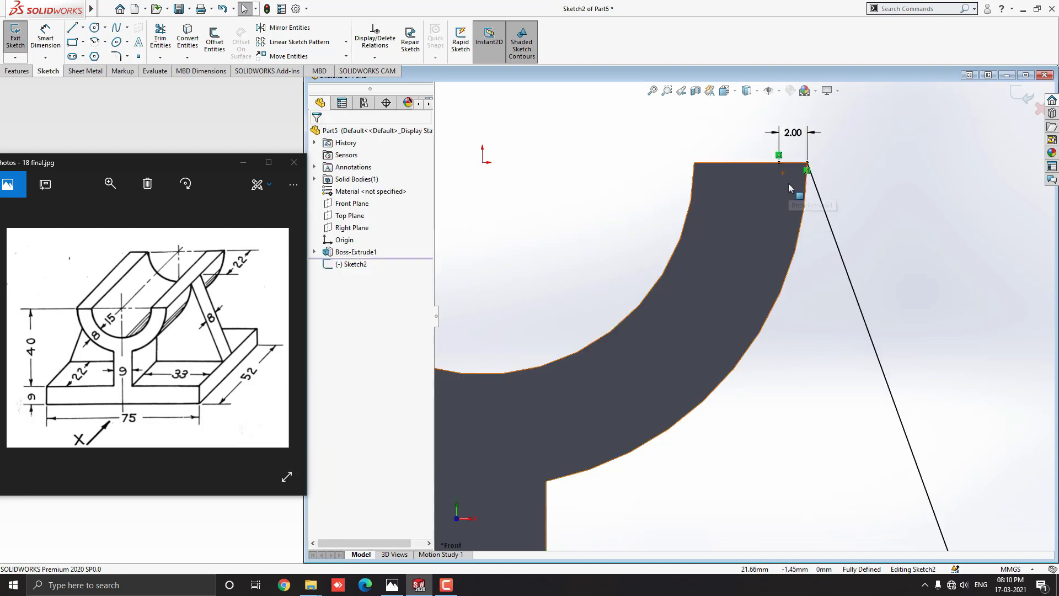
# - Orbit the part to an angled view to inspect the new sketch line
pyautogui.scroll(4, 789, 183)
pyautogui.moveTo(766, 354)
pyautogui.mouseDown(button='middle')
pyautogui.moveTo(693, 426)
pyautogui.moveTo(682, 402)
pyautogui.mouseUp(button='middle')
pyautogui.scroll(3, 669, 438)
pyautogui.scroll(-3, 693, 420)
pyautogui.scroll(1, 682, 402)
pyautogui.scroll(-4, 685, 401)
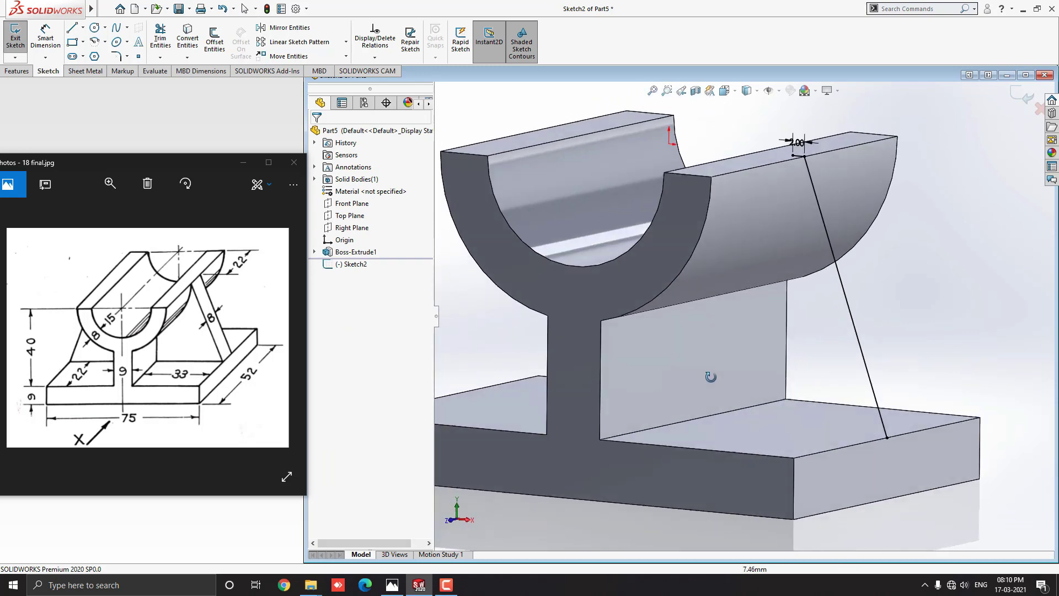
pyautogui.scroll(3, 687, 399)
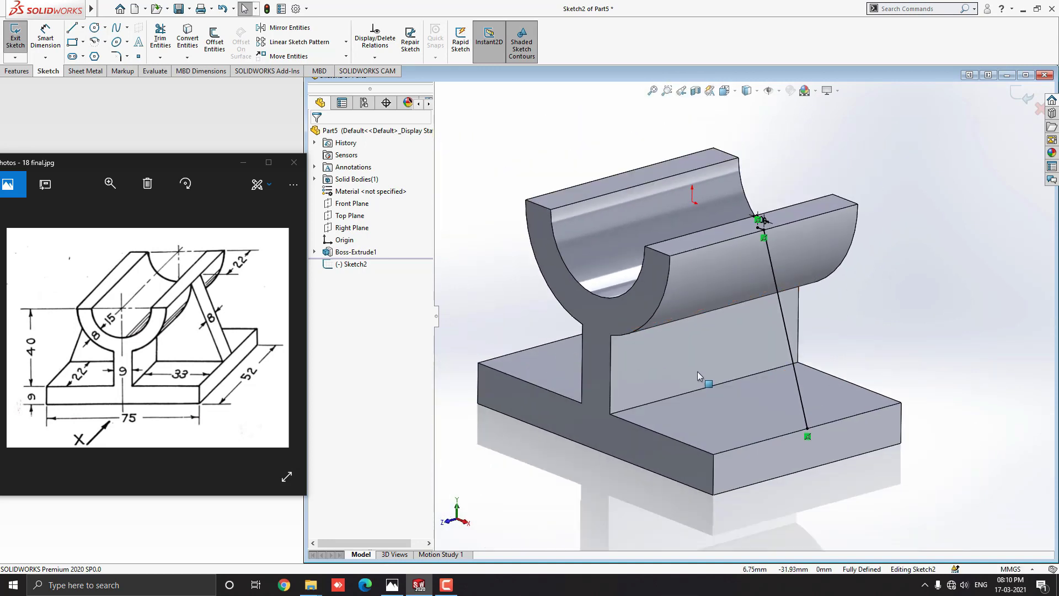
pyautogui.scroll(-3, 697, 372)
pyautogui.moveTo(697, 333); pyautogui.dragTo(712, 334, button='middle')
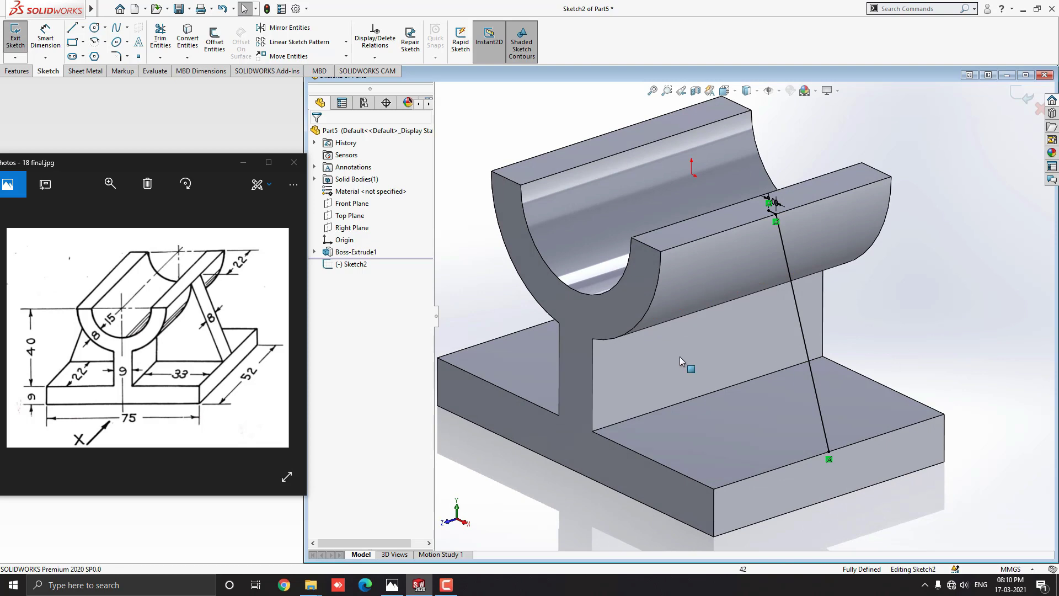
pyautogui.click(17, 72)
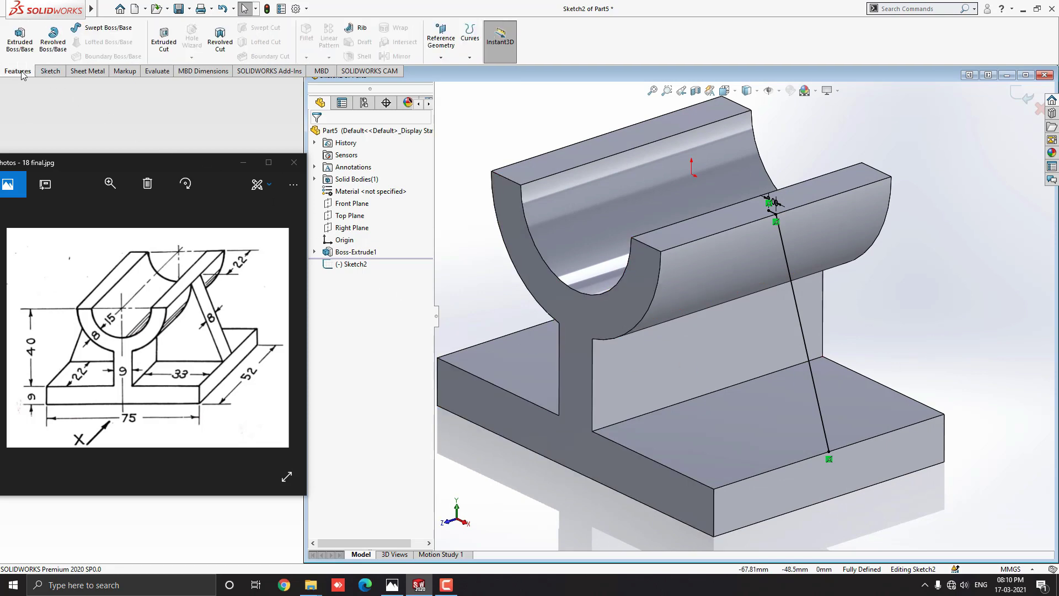
# - Start a rib from the sketch line, set it to thicken both sides, and enter its thickness
pyautogui.click(359, 31)
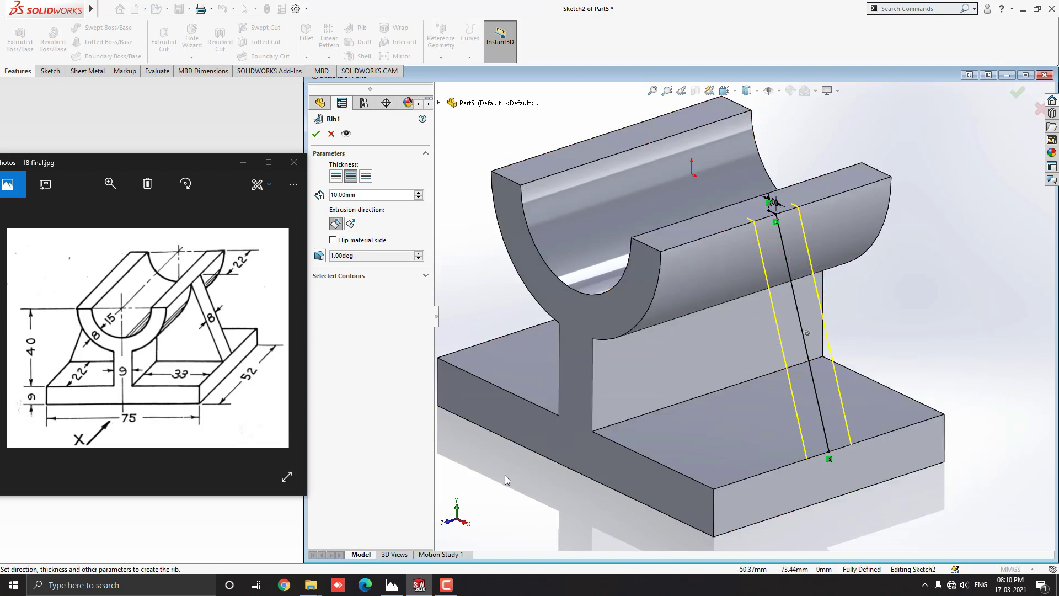
pyautogui.click(364, 177)
pyautogui.click(350, 176)
pyautogui.click(336, 177)
pyautogui.click(351, 176)
pyautogui.doubleClick(359, 196)
pyautogui.write('8')
pyautogui.click(379, 318)
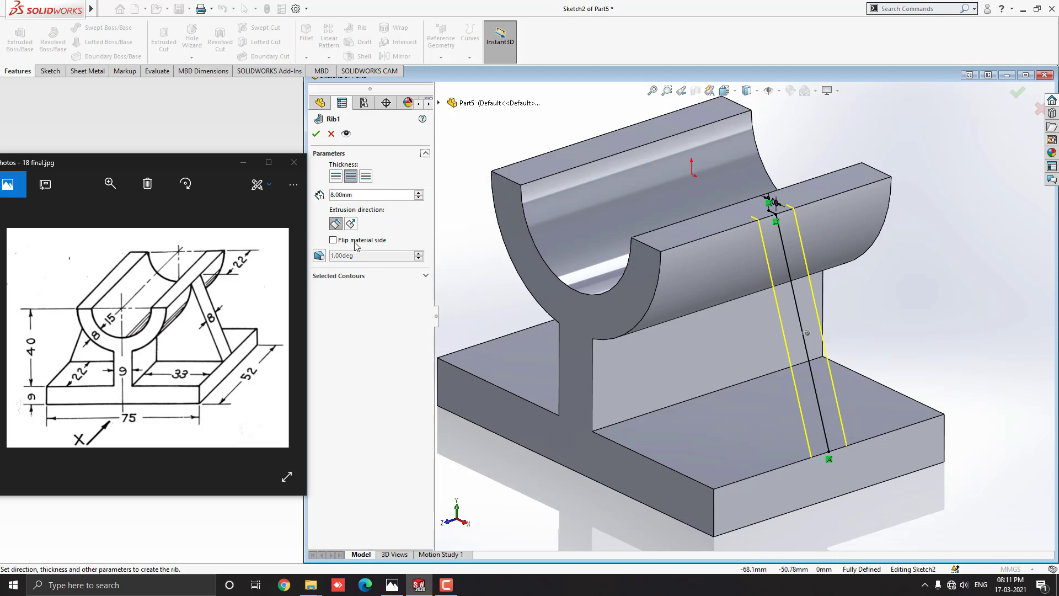
# - Extrude the rib parallel to the sketch and confirm the 6 mm Rib1
pyautogui.click(350, 223)
pyautogui.click(335, 224)
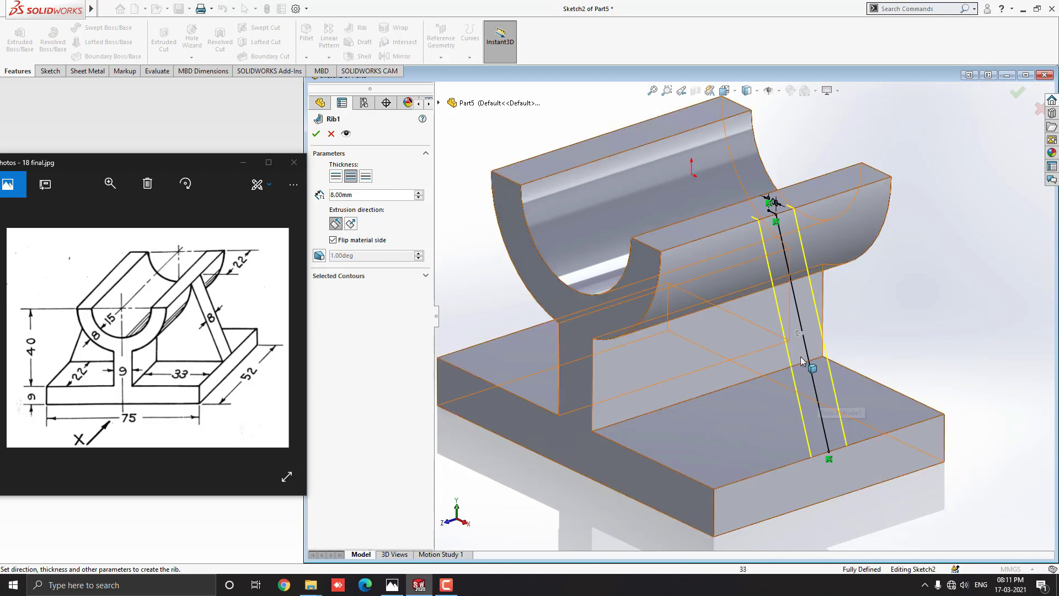
pyautogui.scroll(-4, 788, 333)
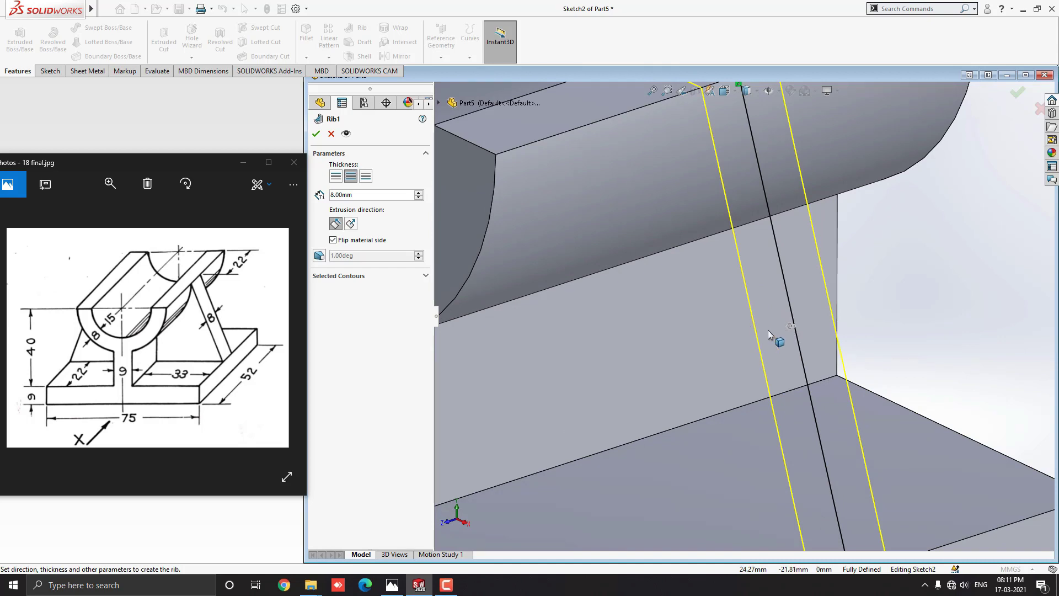
pyautogui.scroll(3, 764, 338)
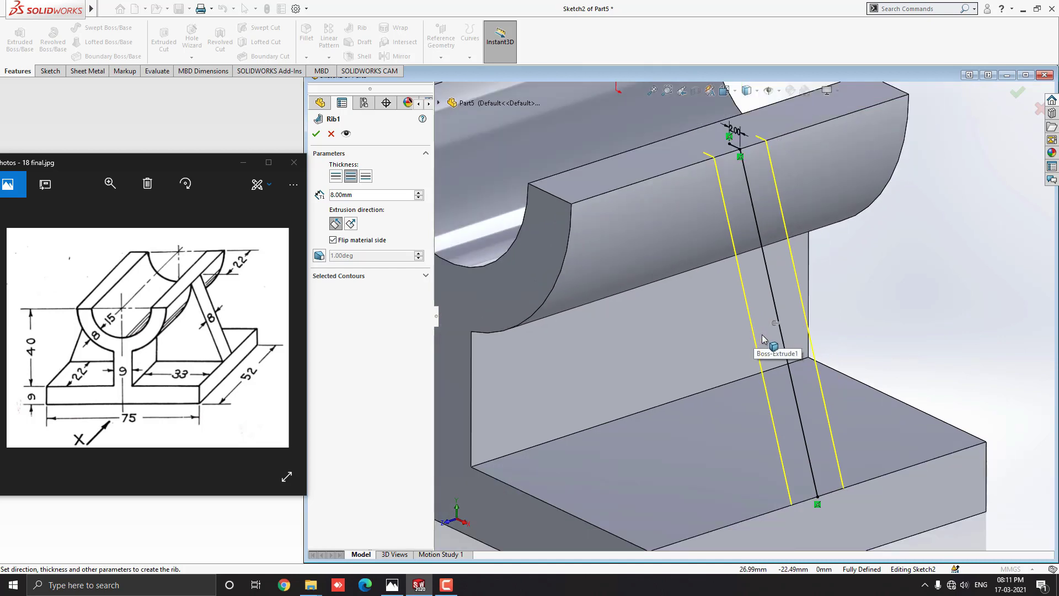
pyautogui.moveTo(577, 371); pyautogui.dragTo(700, 364, button='middle')
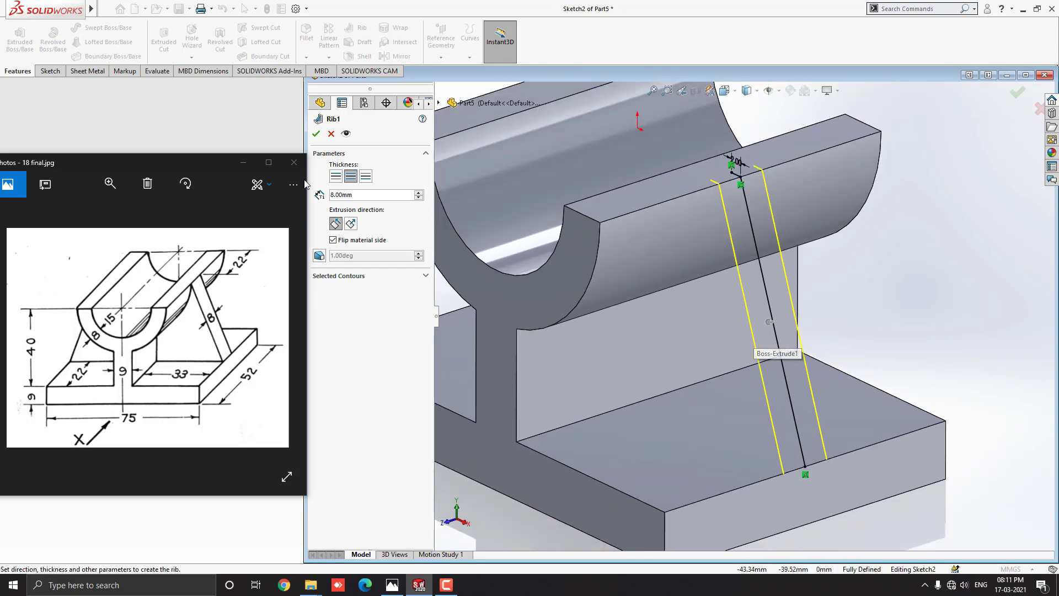
pyautogui.click(317, 135)
pyautogui.click(925, 318)
# - Mirror Rib1 about the Right Plane to create Mirror1 on the opposite side
pyautogui.press('f')
pyautogui.moveTo(710, 375); pyautogui.dragTo(737, 365, button='middle')
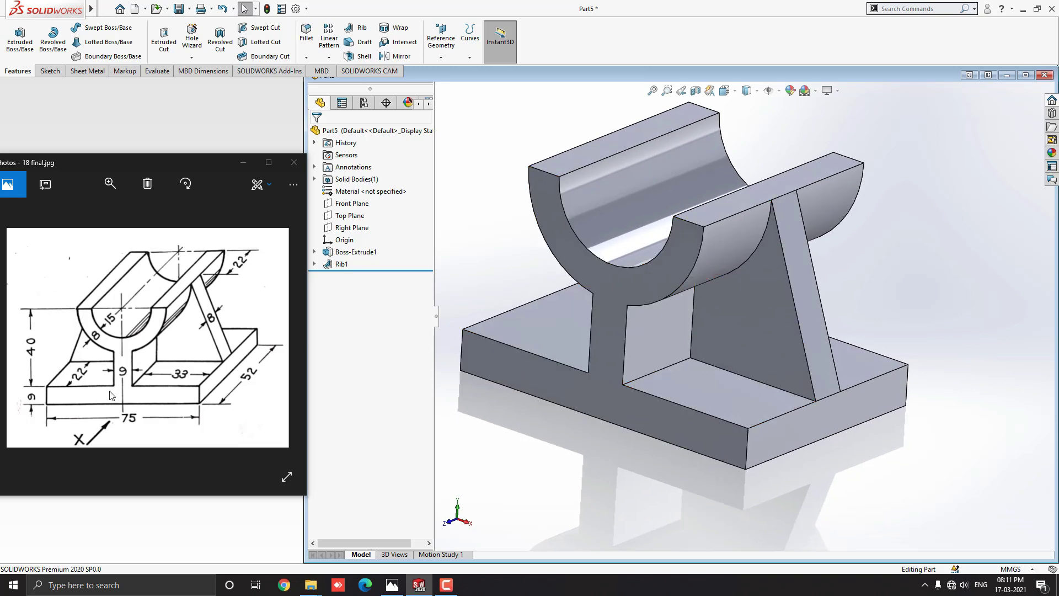
pyautogui.moveTo(727, 359); pyautogui.dragTo(739, 353, button='middle')
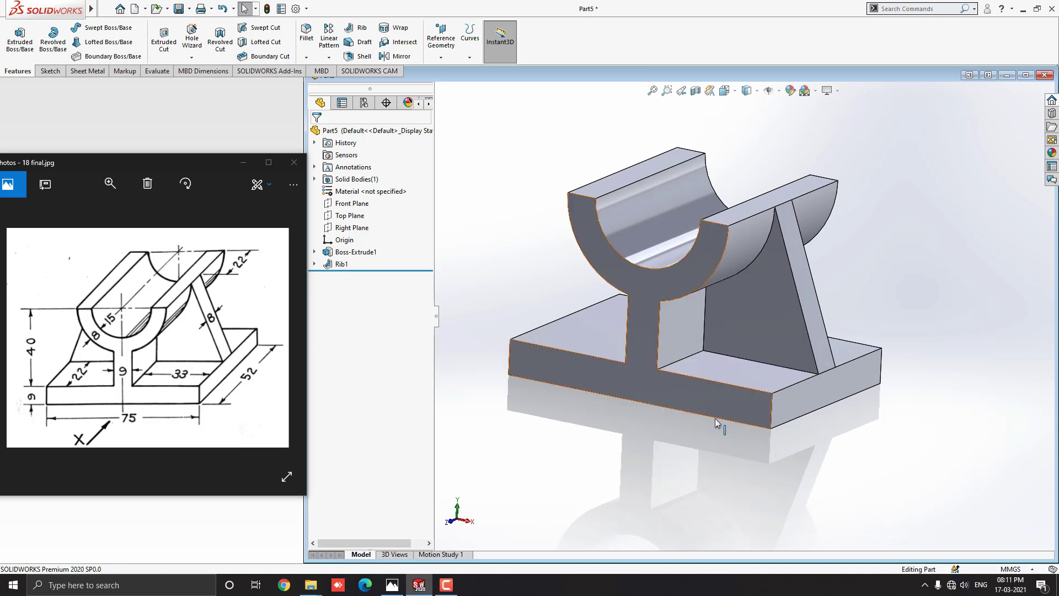
pyautogui.click(340, 264)
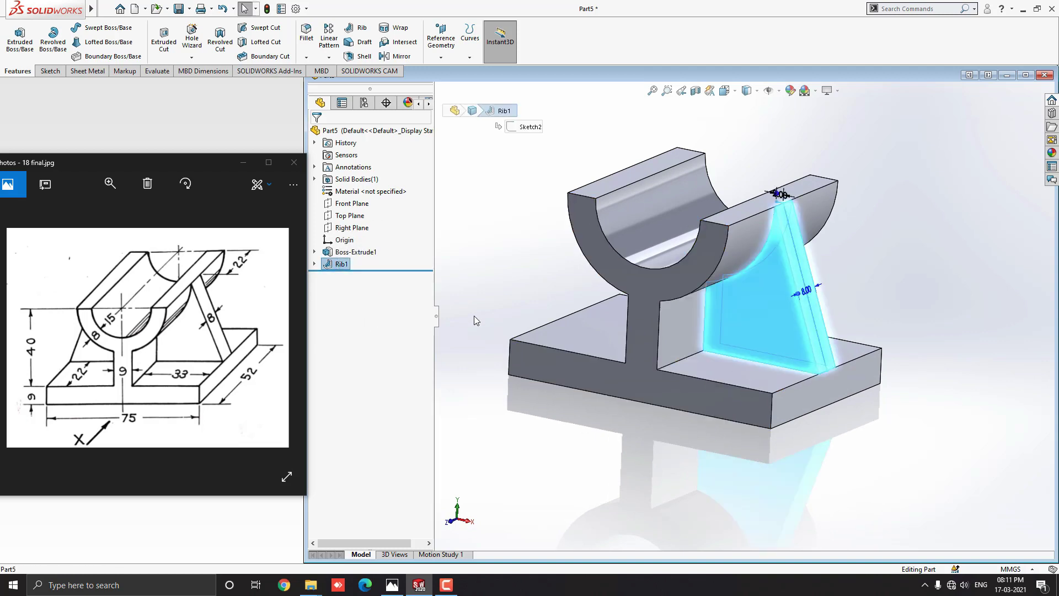
pyautogui.click(399, 58)
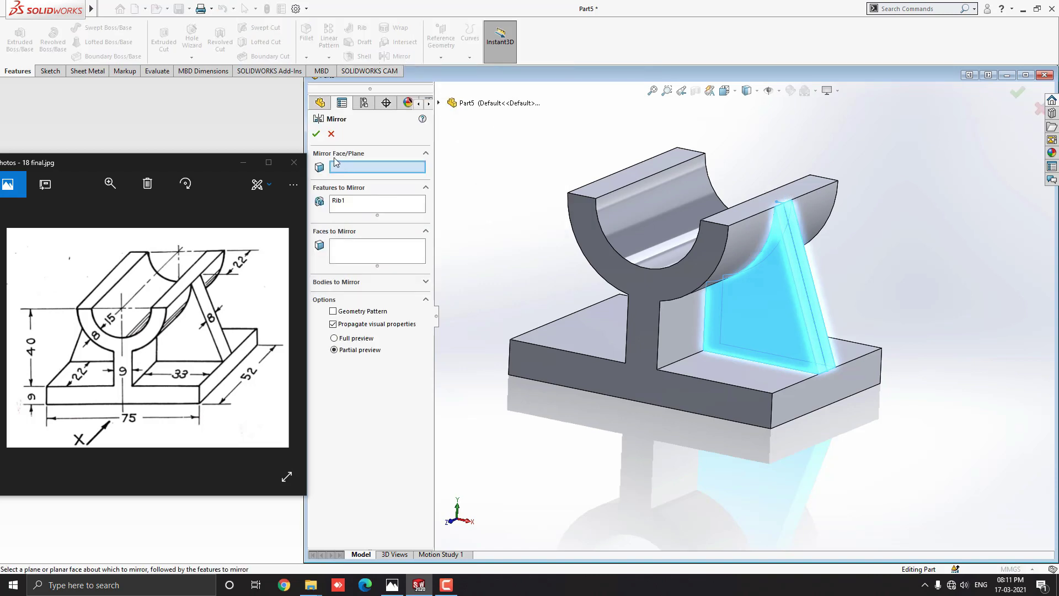
pyautogui.click(439, 103)
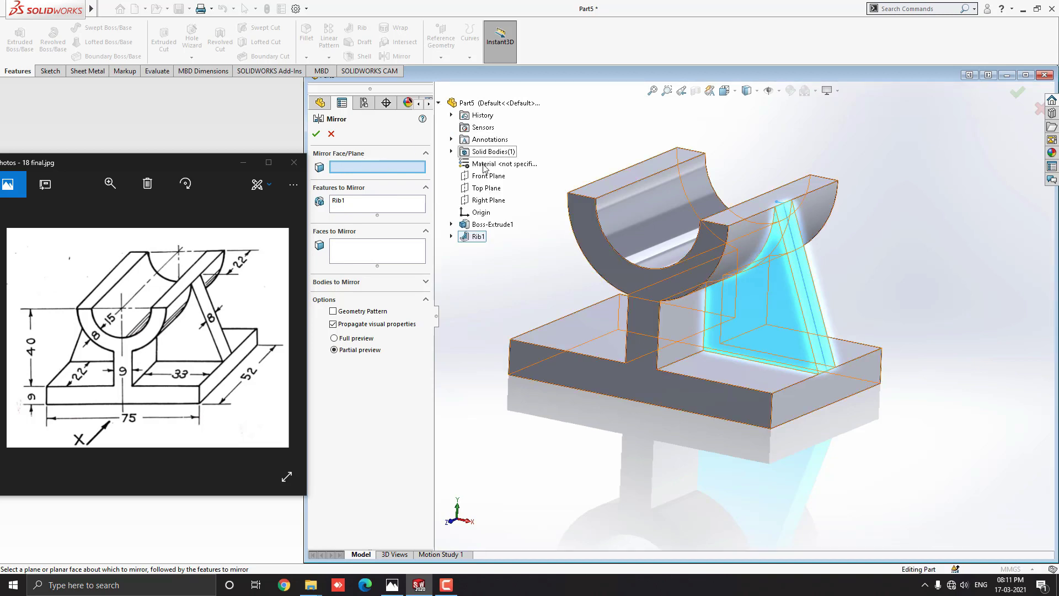
pyautogui.click(487, 200)
pyautogui.moveTo(749, 394); pyautogui.dragTo(720, 431, button='middle')
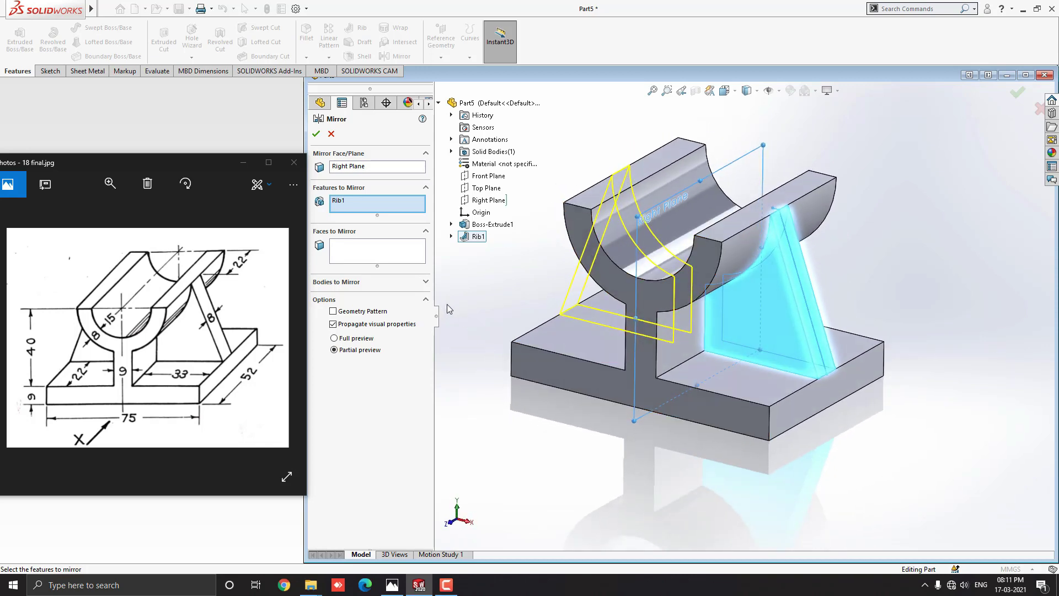
pyautogui.click(316, 135)
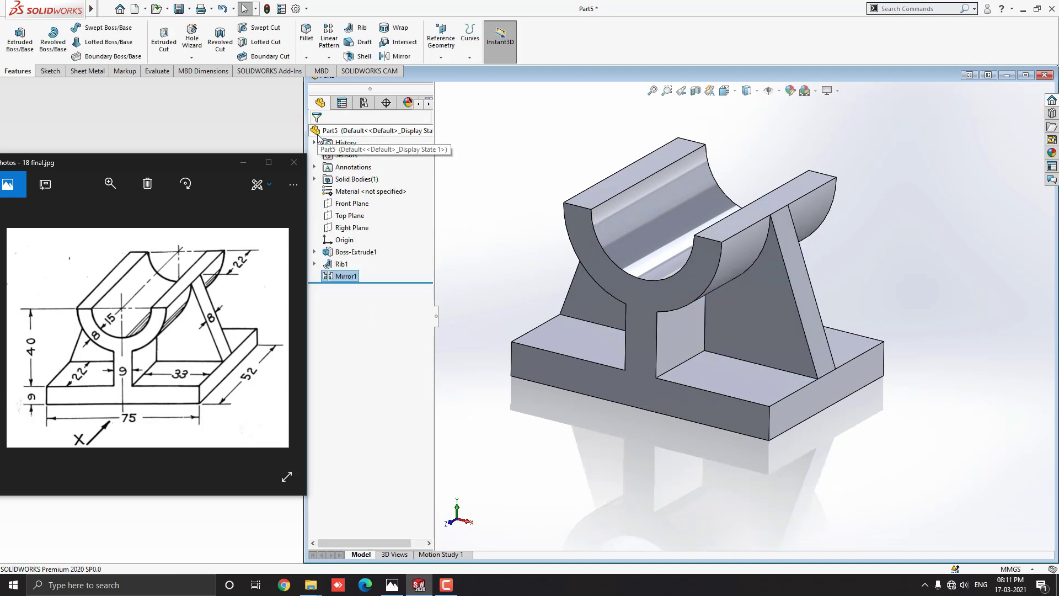
pyautogui.moveTo(727, 293)
pyautogui.mouseDown(button='middle')
pyautogui.moveTo(733, 379)
pyautogui.moveTo(733, 347)
pyautogui.moveTo(923, 344)
pyautogui.moveTo(673, 314)
pyautogui.moveTo(876, 349)
pyautogui.moveTo(773, 386)
pyautogui.moveTo(779, 370)
pyautogui.mouseUp(button='middle')
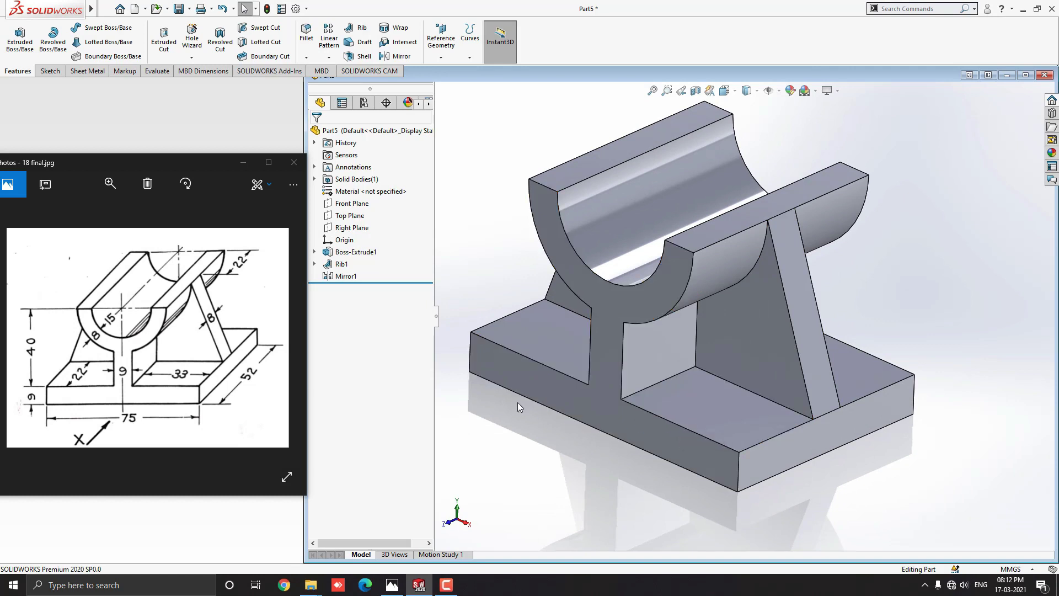
# - Start a 2 mm fillet and select the inner web, floor and curved saddle edges
pyautogui.click(307, 34)
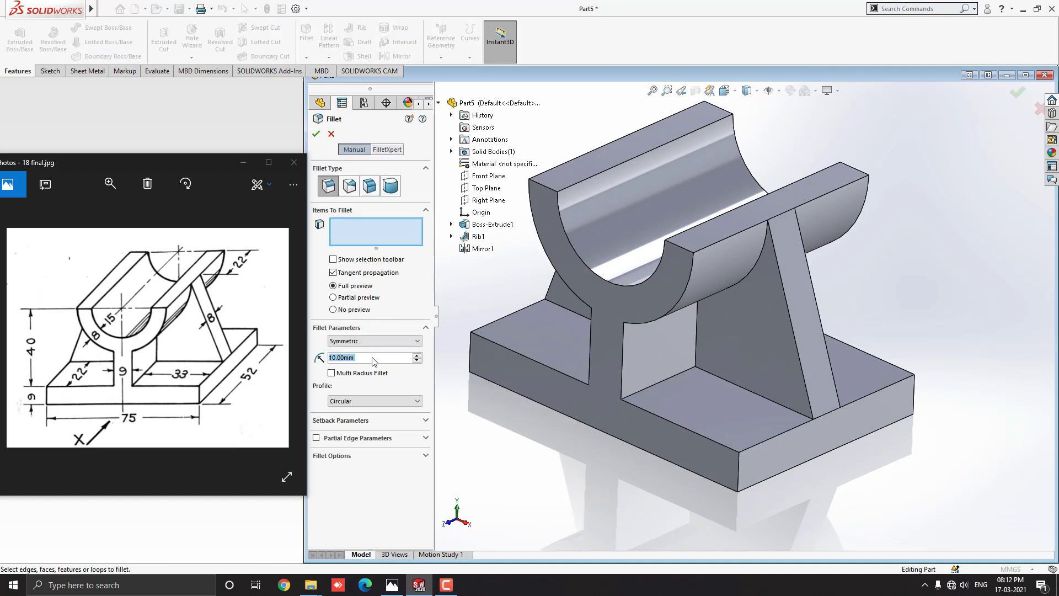
pyautogui.write('2')
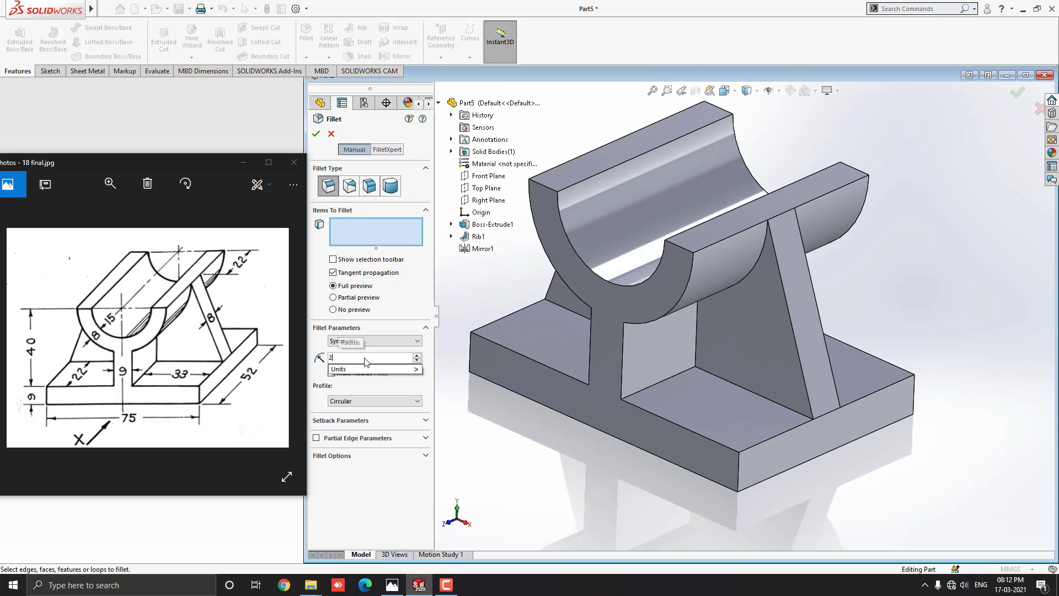
pyautogui.press('Return')
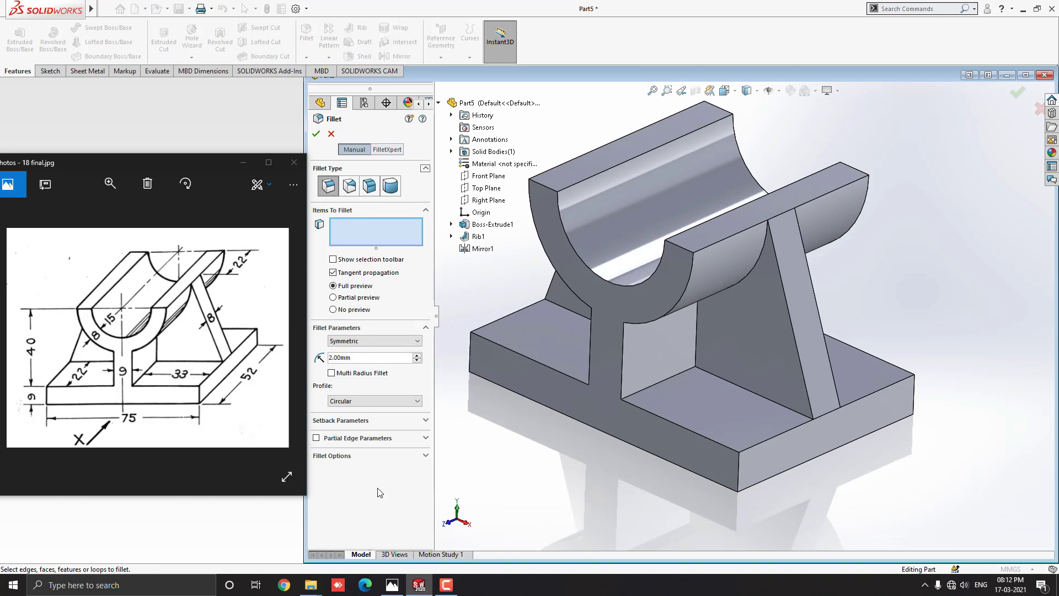
pyautogui.click(693, 336)
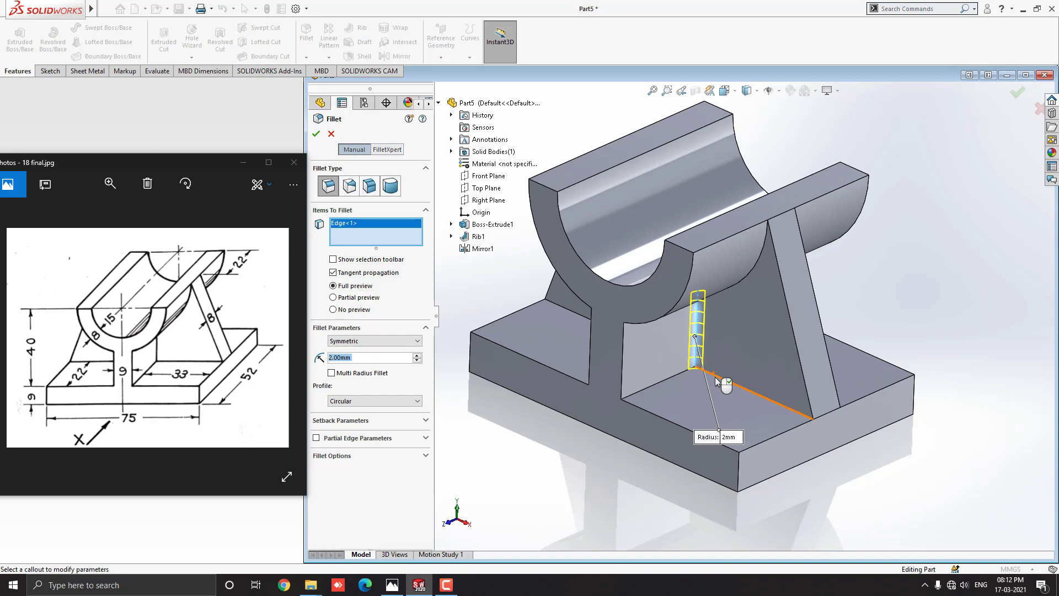
pyautogui.click(715, 381)
pyautogui.click(675, 377)
pyautogui.moveTo(675, 376); pyautogui.dragTo(713, 270, button='middle')
pyautogui.click(715, 261)
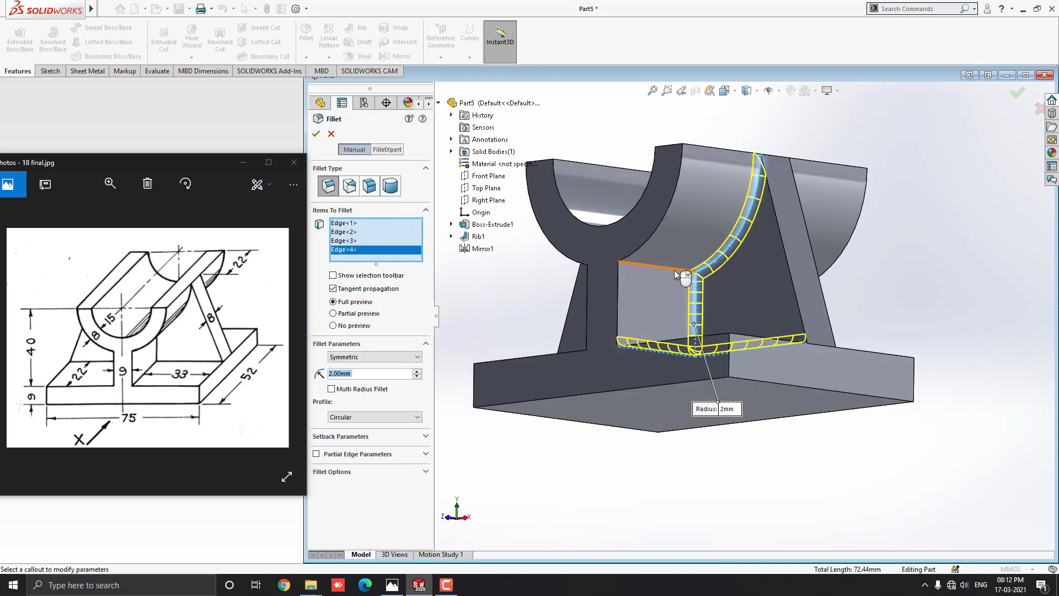
pyautogui.click(673, 269)
pyautogui.moveTo(826, 289); pyautogui.dragTo(693, 293, button='middle')
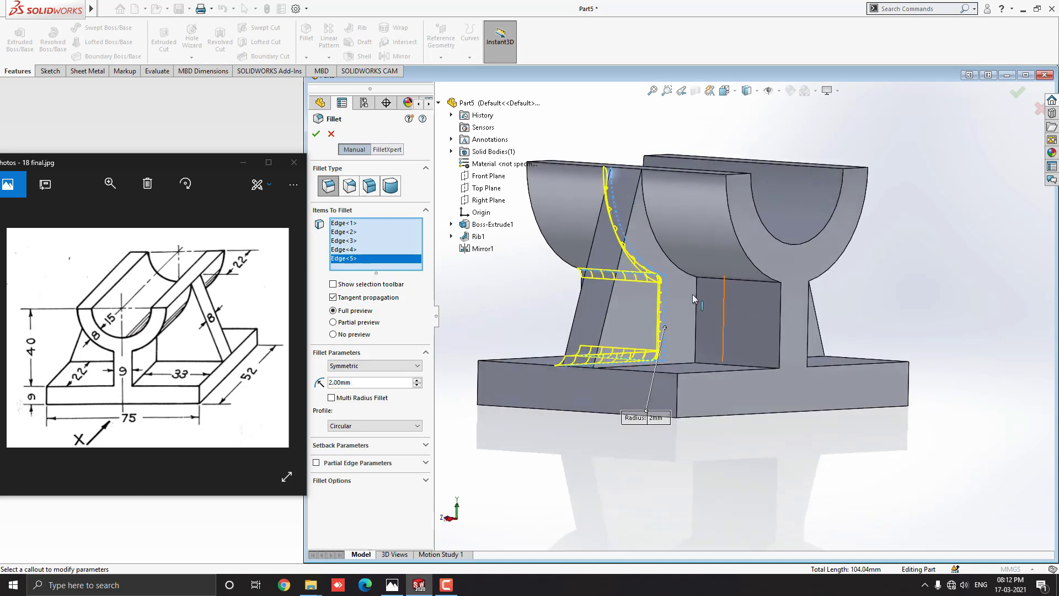
pyautogui.click(687, 277)
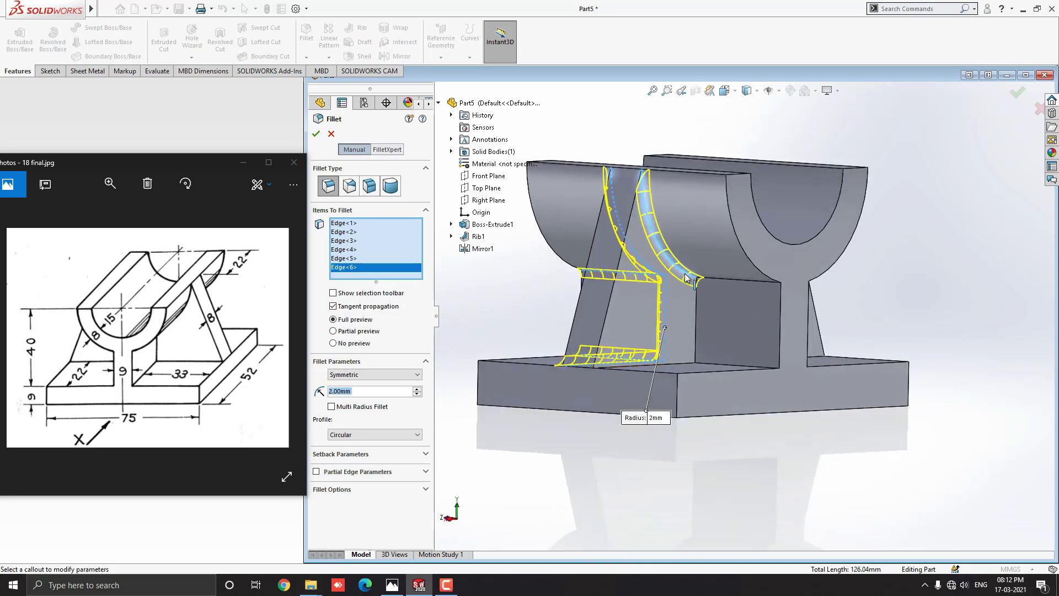
pyautogui.click(722, 284)
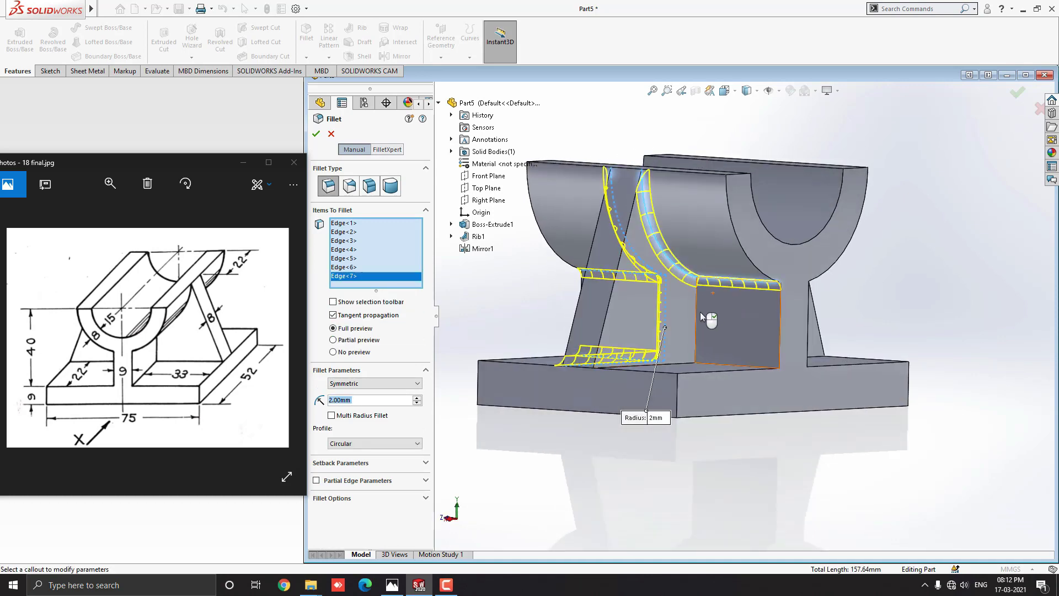
pyautogui.click(696, 319)
# - Add the rib and base edges to the 2 mm fillet and accept Fillet1
pyautogui.moveTo(719, 305); pyautogui.dragTo(681, 331, button='middle')
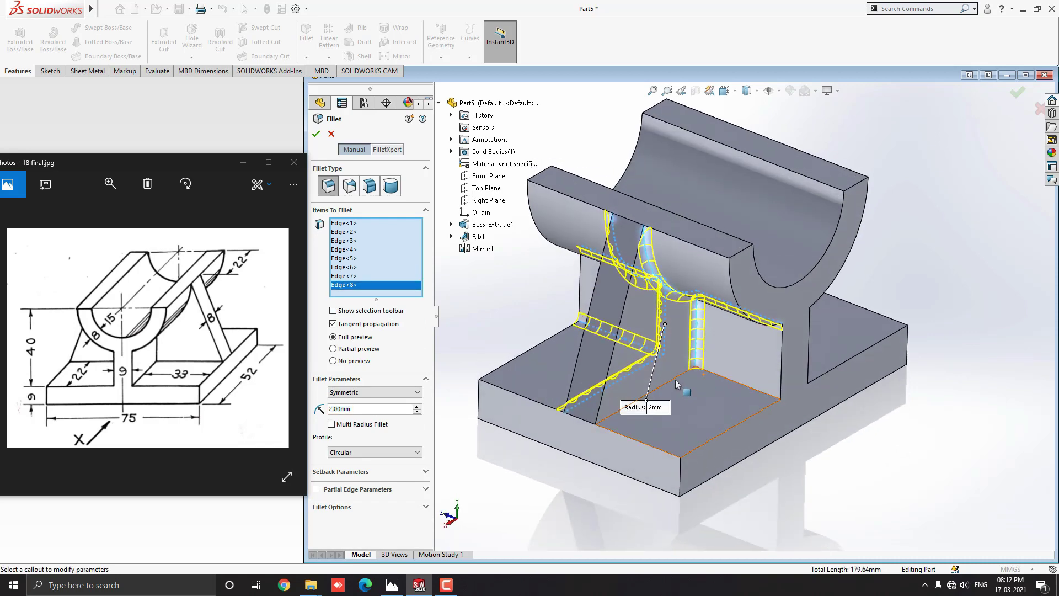
pyautogui.click(674, 378)
pyautogui.click(717, 373)
pyautogui.moveTo(809, 345); pyautogui.dragTo(723, 358, button='middle')
pyautogui.click(737, 356)
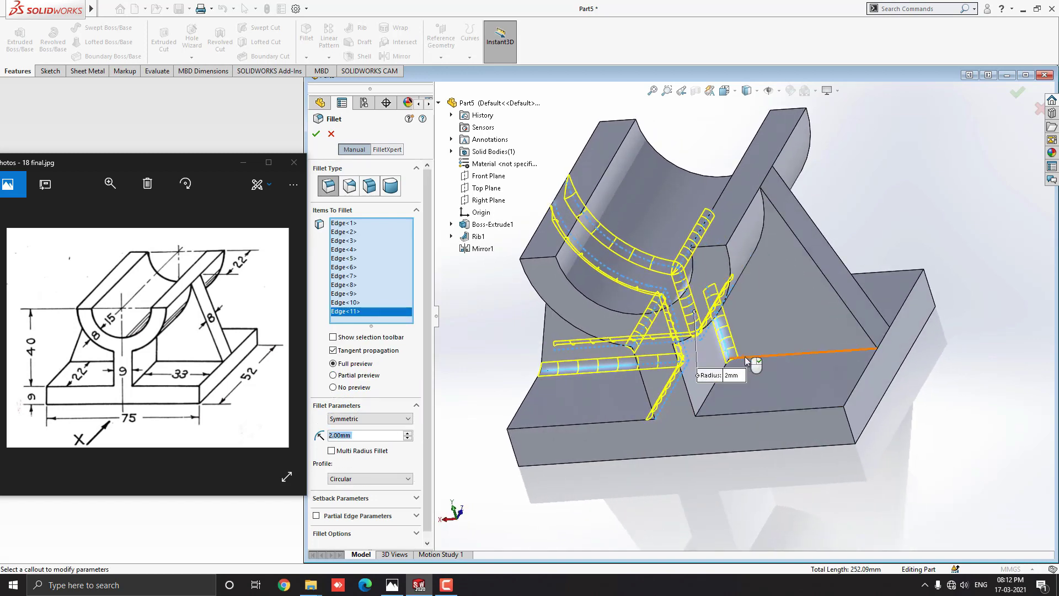
pyautogui.moveTo(748, 330); pyautogui.dragTo(663, 263, button='middle')
pyautogui.click(663, 264)
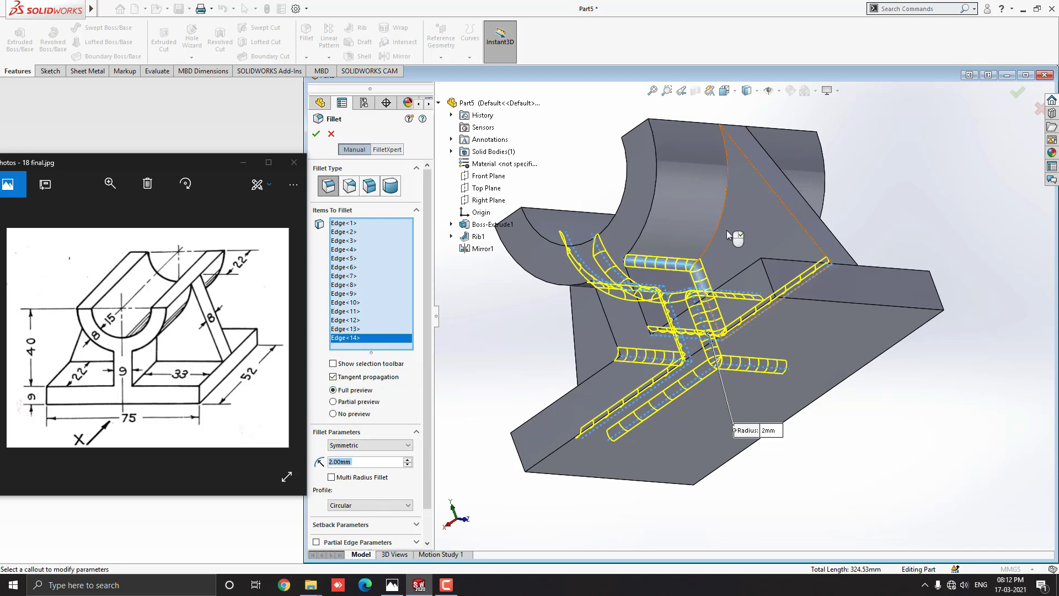
pyautogui.click(721, 222)
pyautogui.moveTo(728, 221); pyautogui.dragTo(705, 368, button='middle')
pyautogui.click(681, 265)
pyautogui.click(712, 269)
pyautogui.click(706, 371)
pyautogui.click(705, 372)
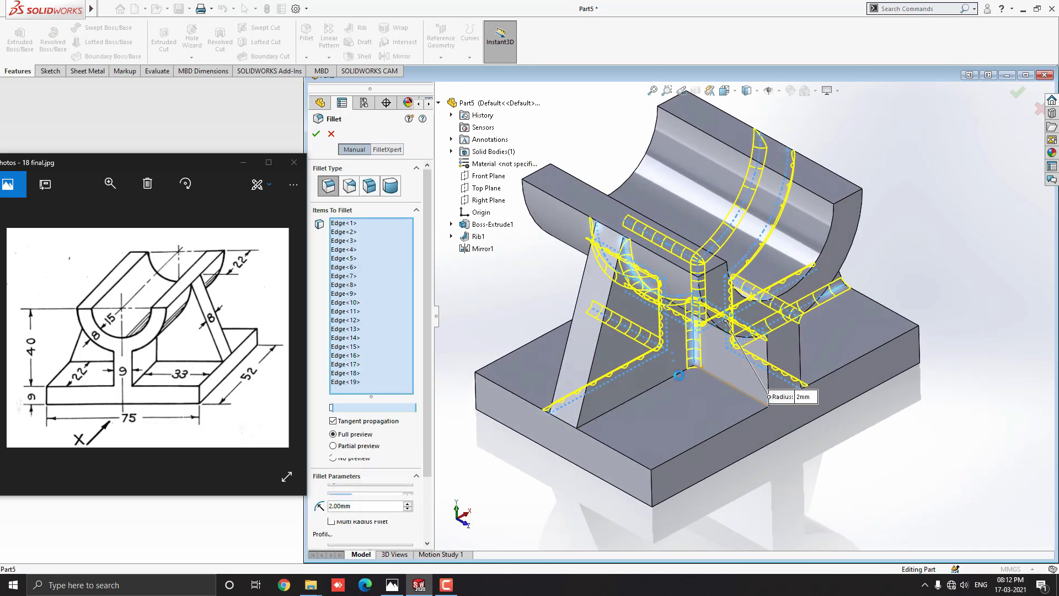
pyautogui.click(673, 377)
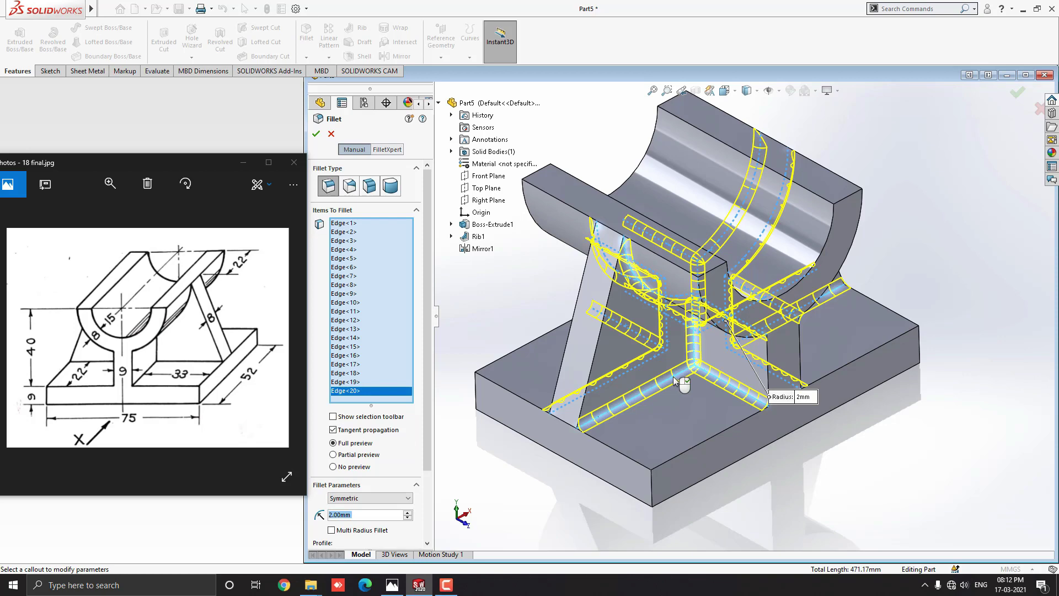
pyautogui.rightClick(673, 376)
pyautogui.moveTo(709, 375); pyautogui.dragTo(945, 211, button='middle')
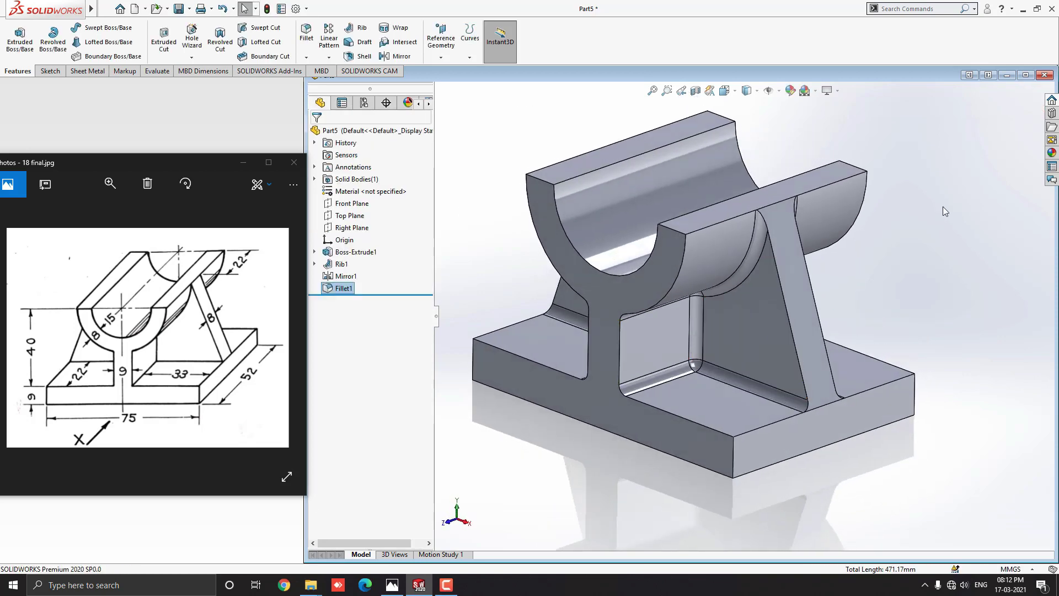
# - Maximize the part window and browse the Appearances library to Metal > Brass
pyautogui.click(1025, 75)
pyautogui.moveTo(568, 286); pyautogui.dragTo(594, 320, button='middle')
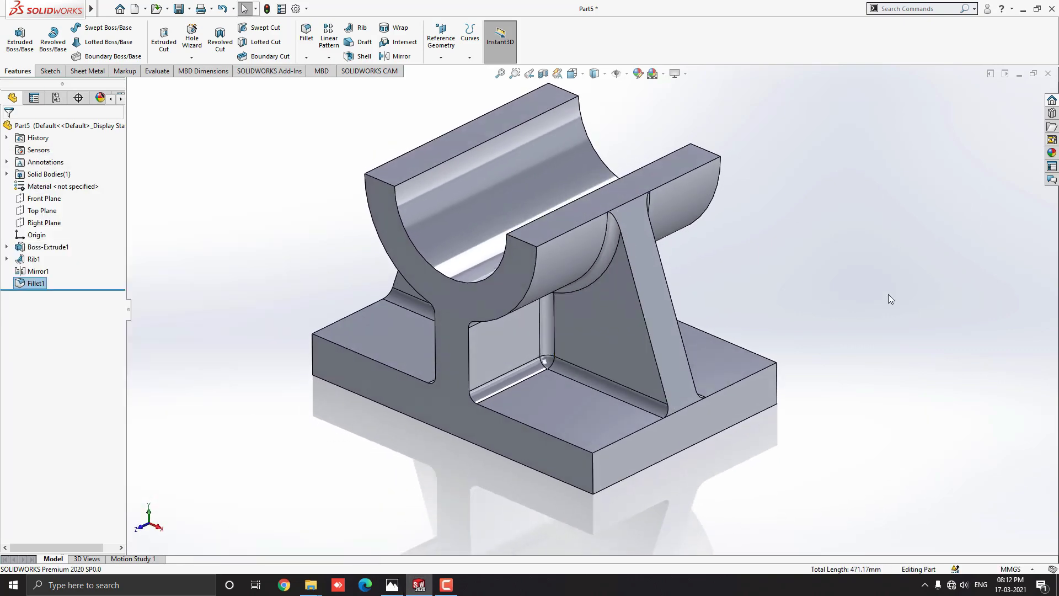
pyautogui.click(1052, 153)
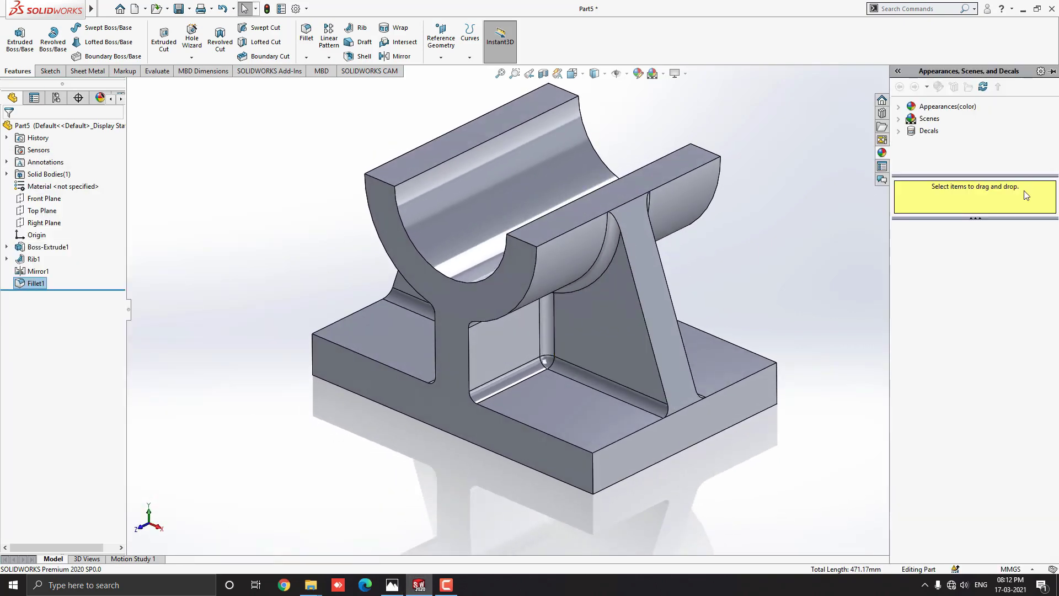
pyautogui.click(898, 107)
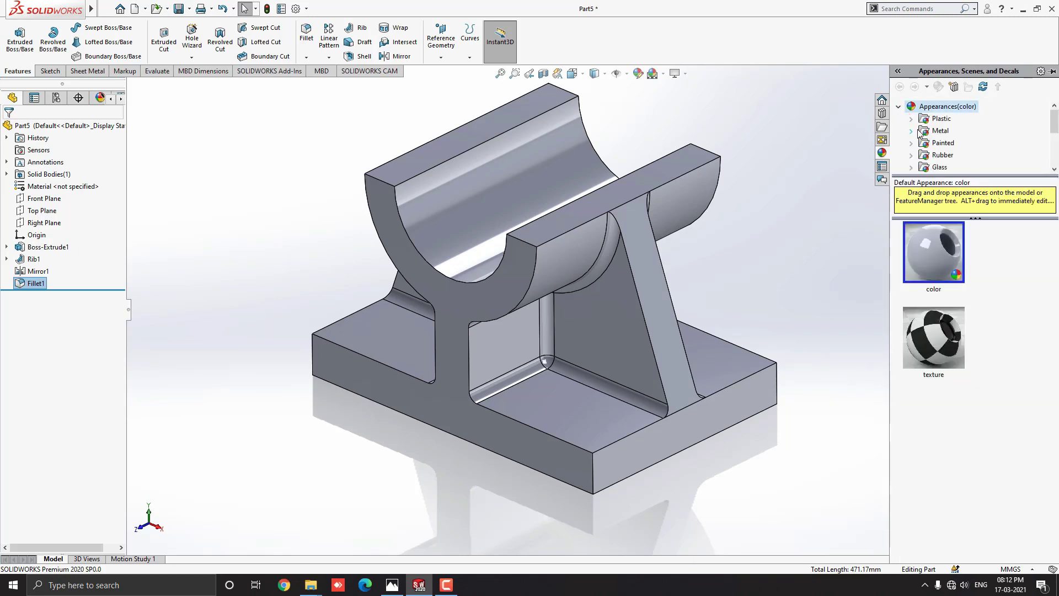
pyautogui.click(912, 131)
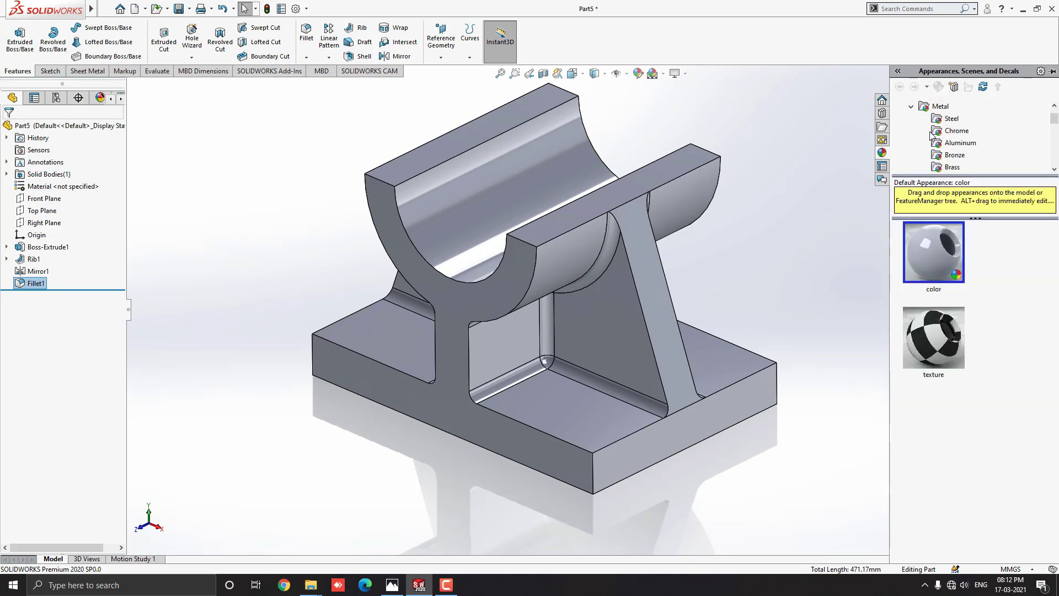
pyautogui.click(954, 167)
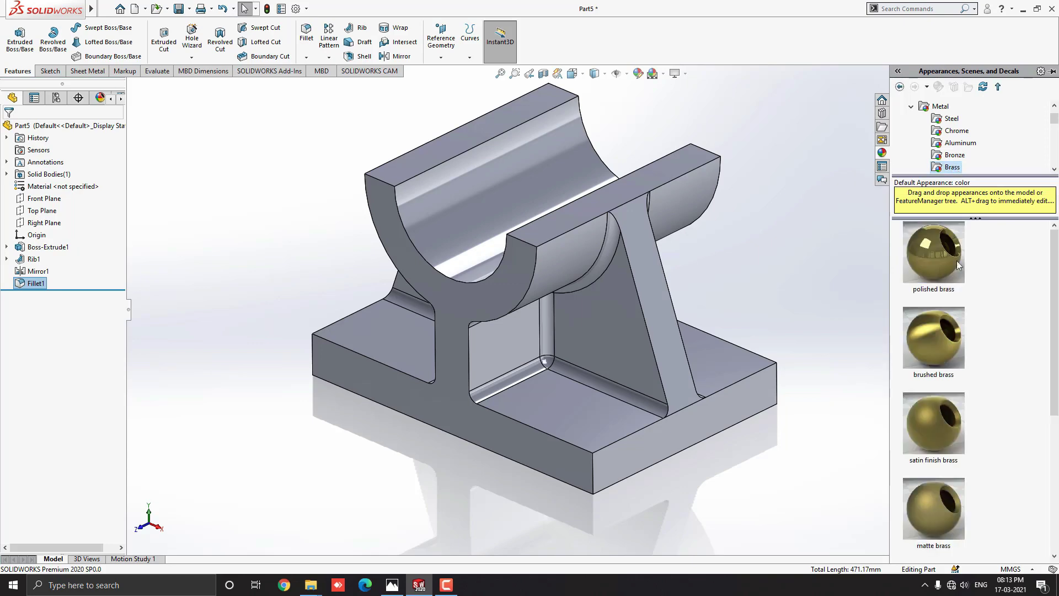
# - Apply a brass appearance to the whole part
pyautogui.scroll(-4, 951, 356)
pyautogui.moveTo(935, 510); pyautogui.dragTo(621, 314)
pyautogui.click(620, 312)
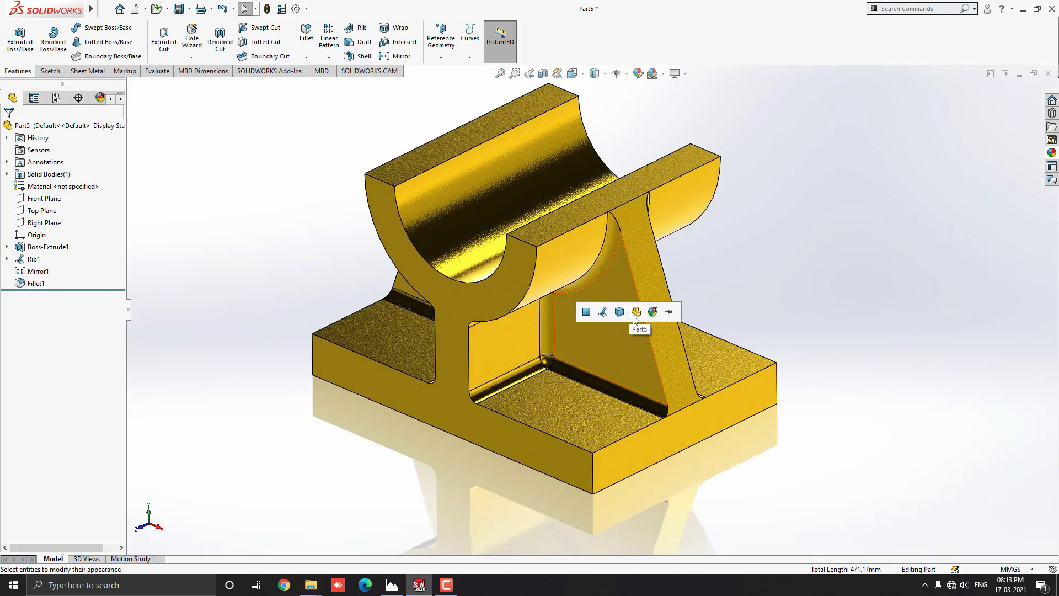
pyautogui.click(634, 315)
pyautogui.moveTo(737, 263); pyautogui.dragTo(538, 367, button='middle')
pyautogui.press('space')
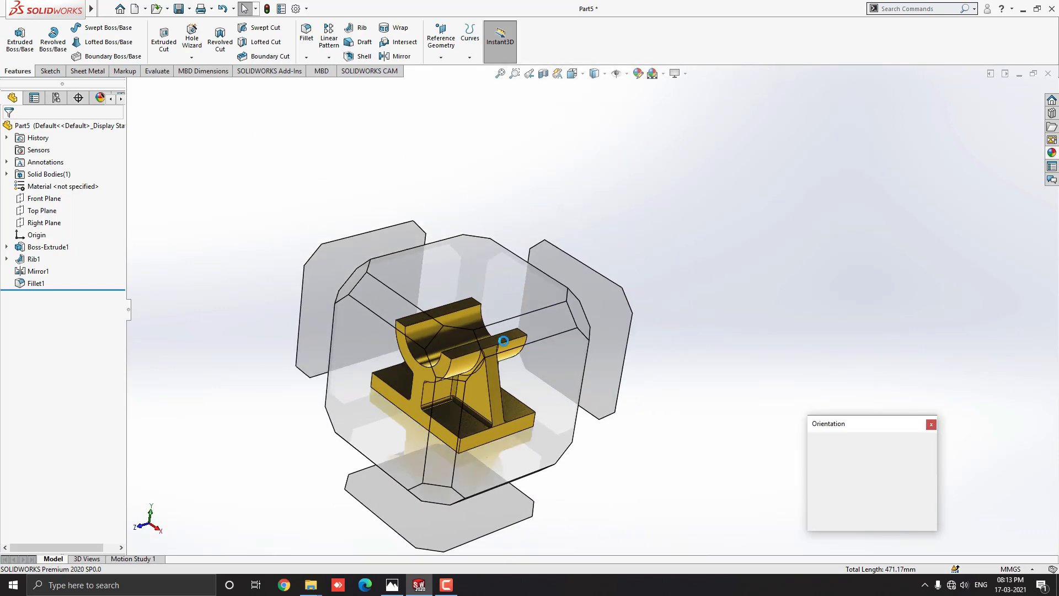